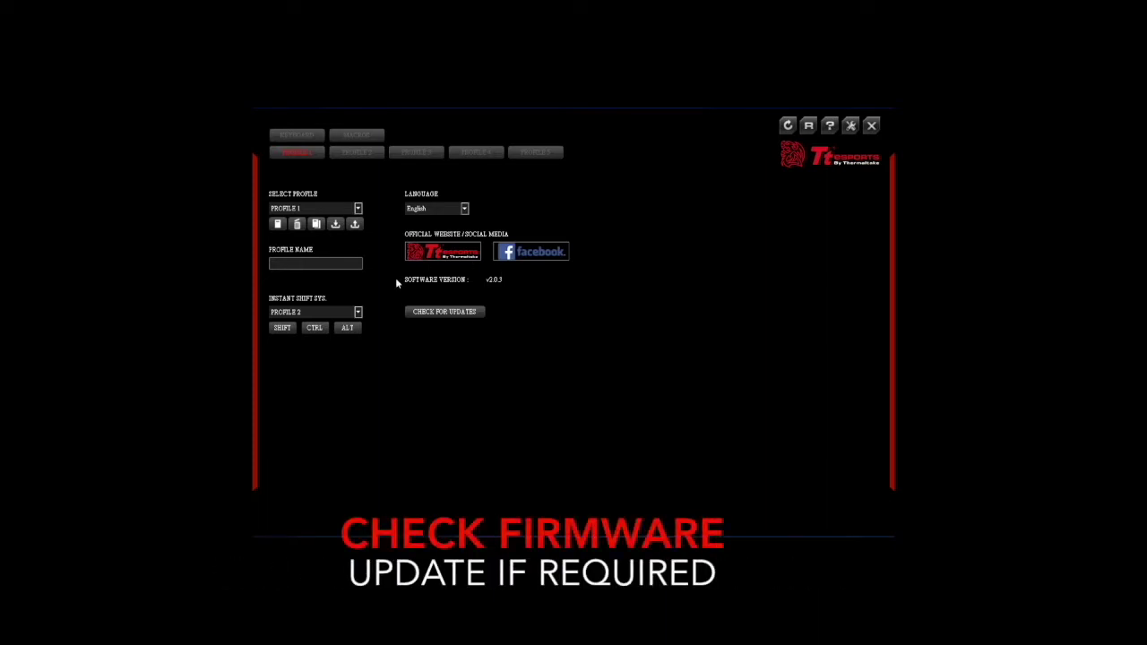
# Check for a firmware update and move the update window aside.
pyautogui.click(463, 314)
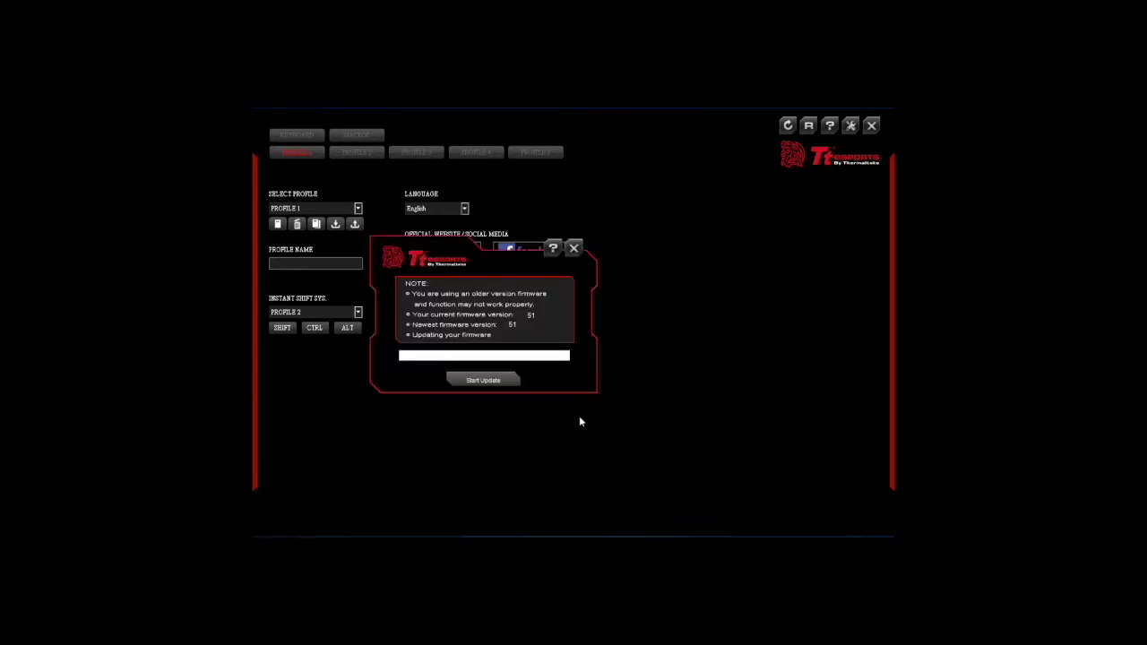
pyautogui.moveTo(517, 269); pyautogui.dragTo(727, 233)
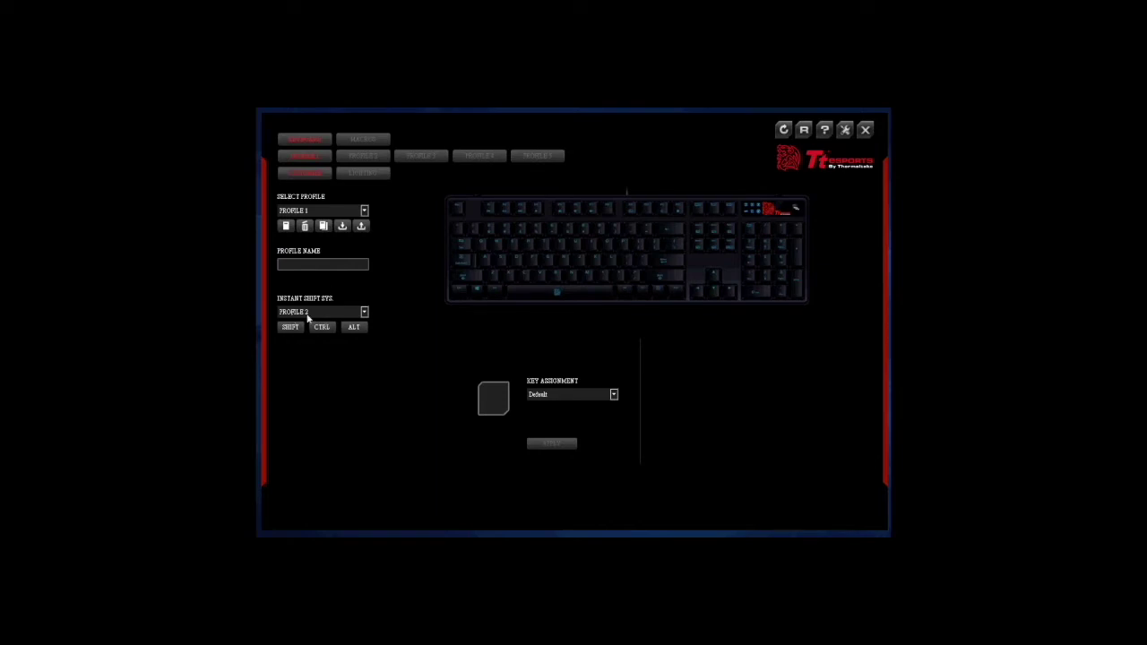
# Review the Instant Shift profile choices and the key assignment options, and select a key on the keyboard diagram.
pyautogui.click(365, 312)
pyautogui.click(366, 313)
pyautogui.click(614, 395)
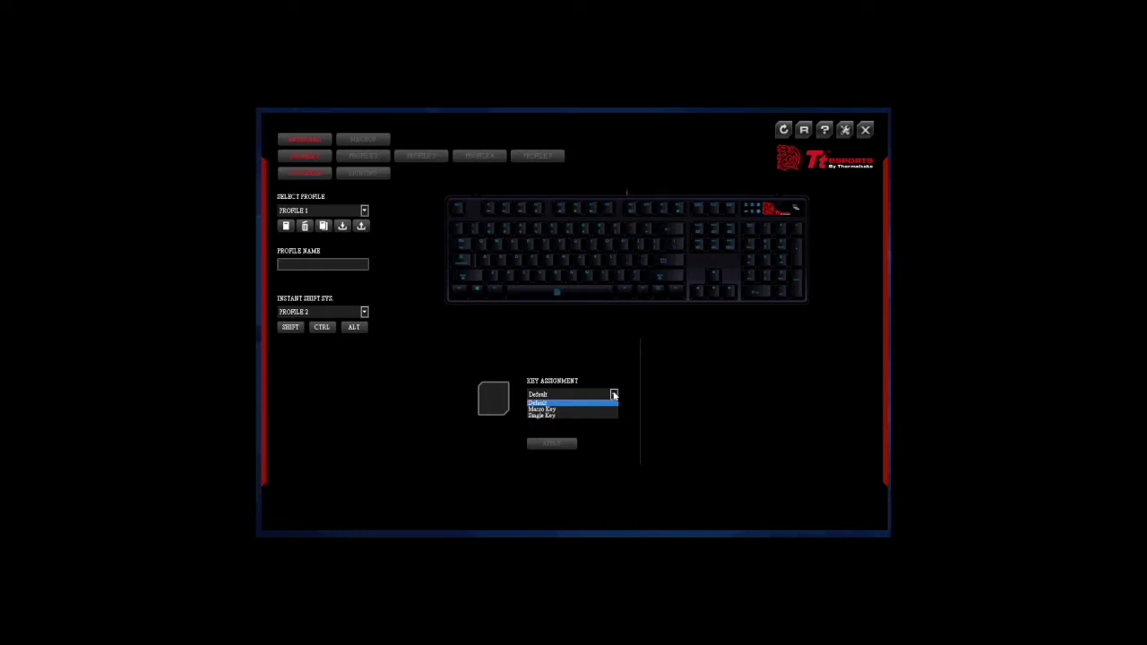
pyautogui.click(613, 395)
pyautogui.click(730, 228)
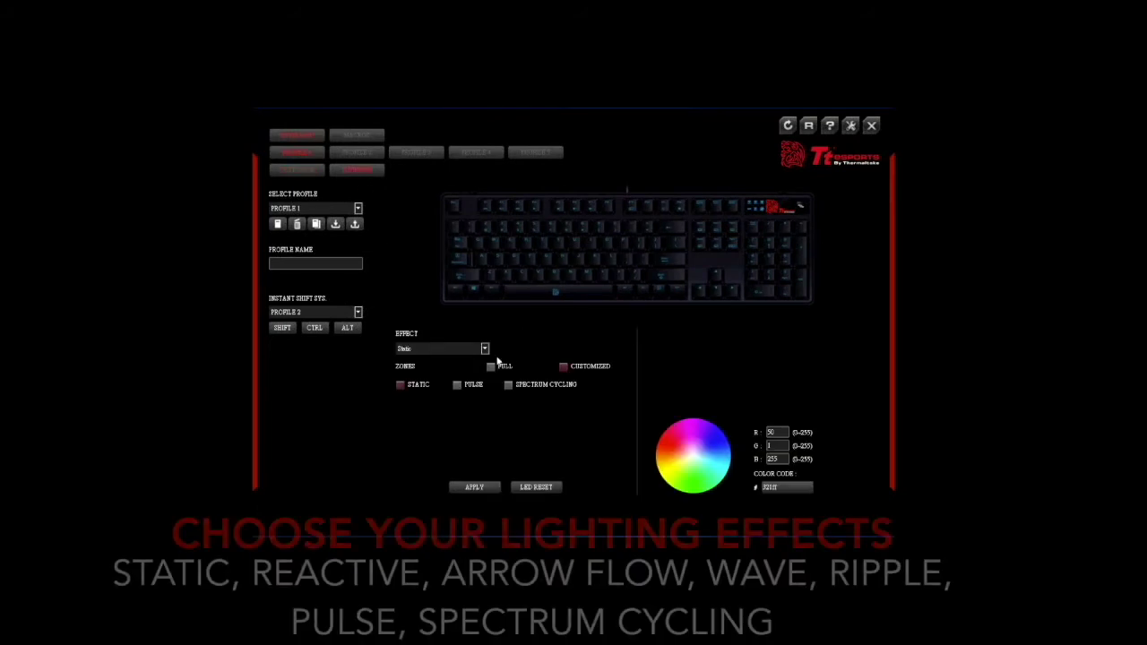
# Choose the Static effect and try lighting and clearing single keys and larger key groups in blue.
pyautogui.click(485, 348)
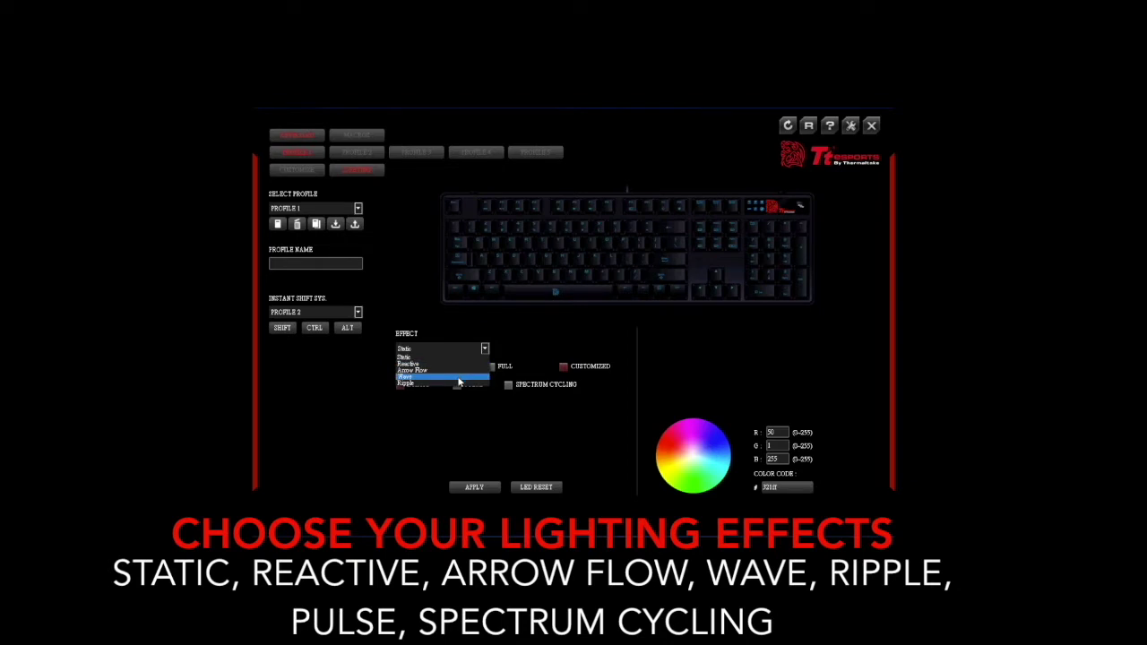
pyautogui.click(452, 357)
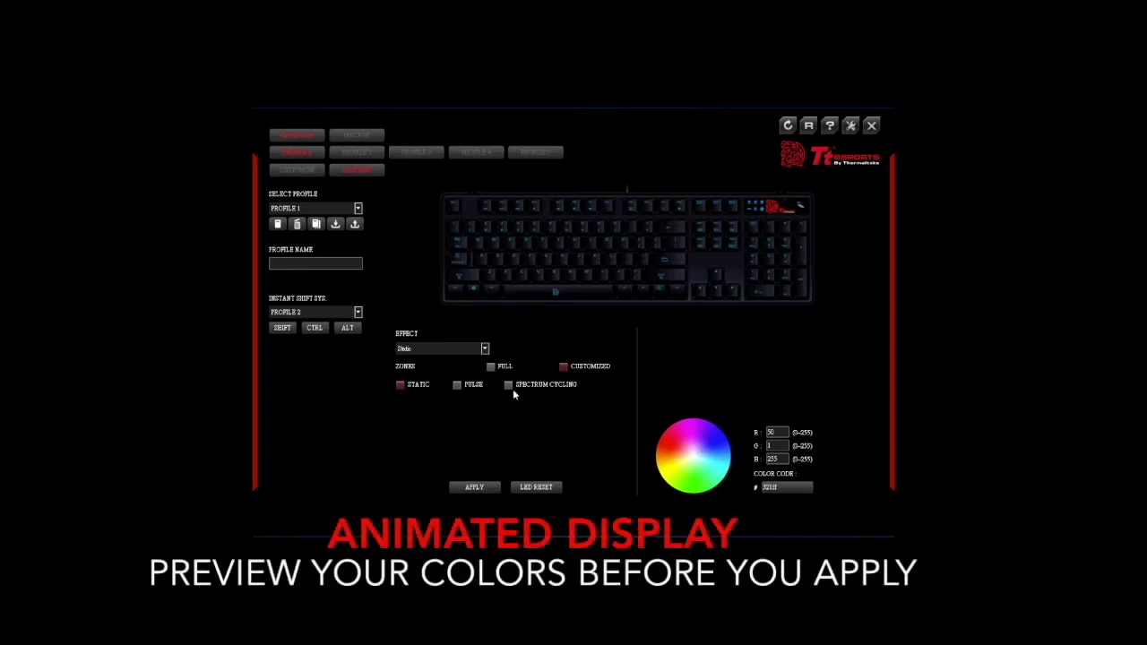
pyautogui.moveTo(473, 228); pyautogui.dragTo(518, 225)
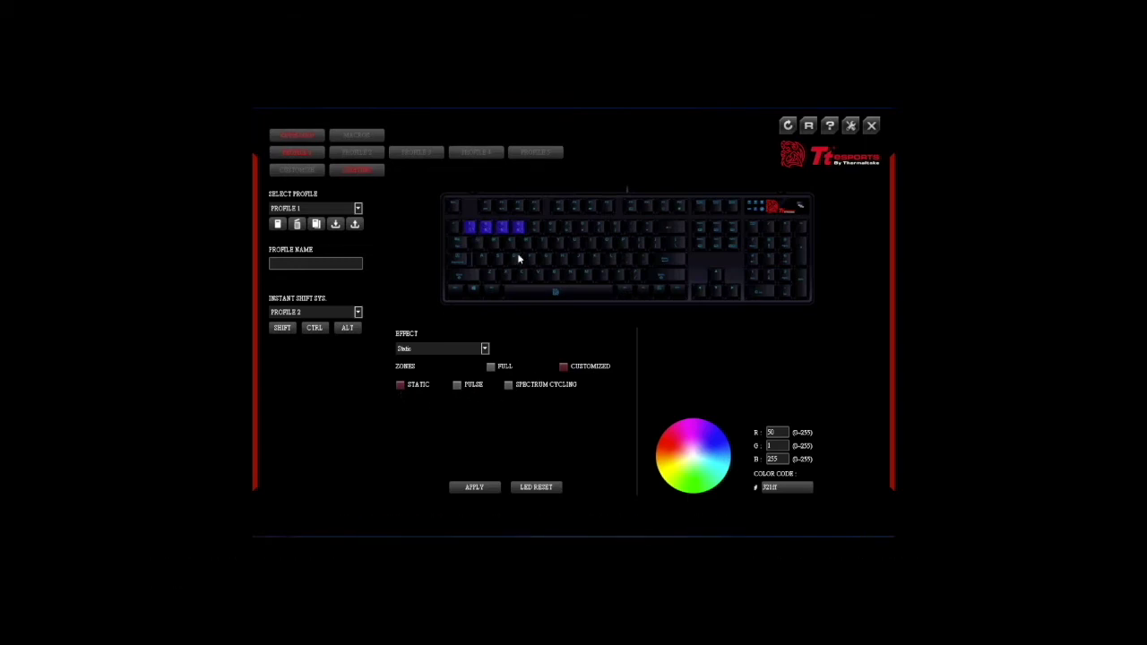
pyautogui.click(470, 227)
pyautogui.click(485, 228)
pyautogui.moveTo(466, 223); pyautogui.dragTo(652, 270)
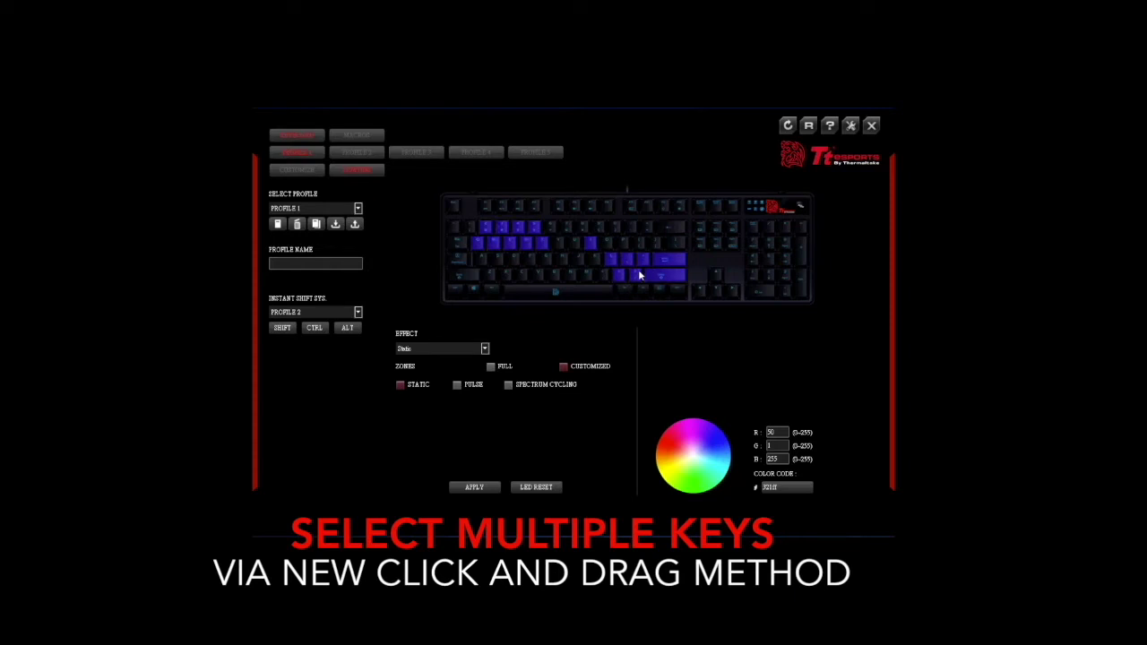
pyautogui.moveTo(464, 219); pyautogui.dragTo(690, 284)
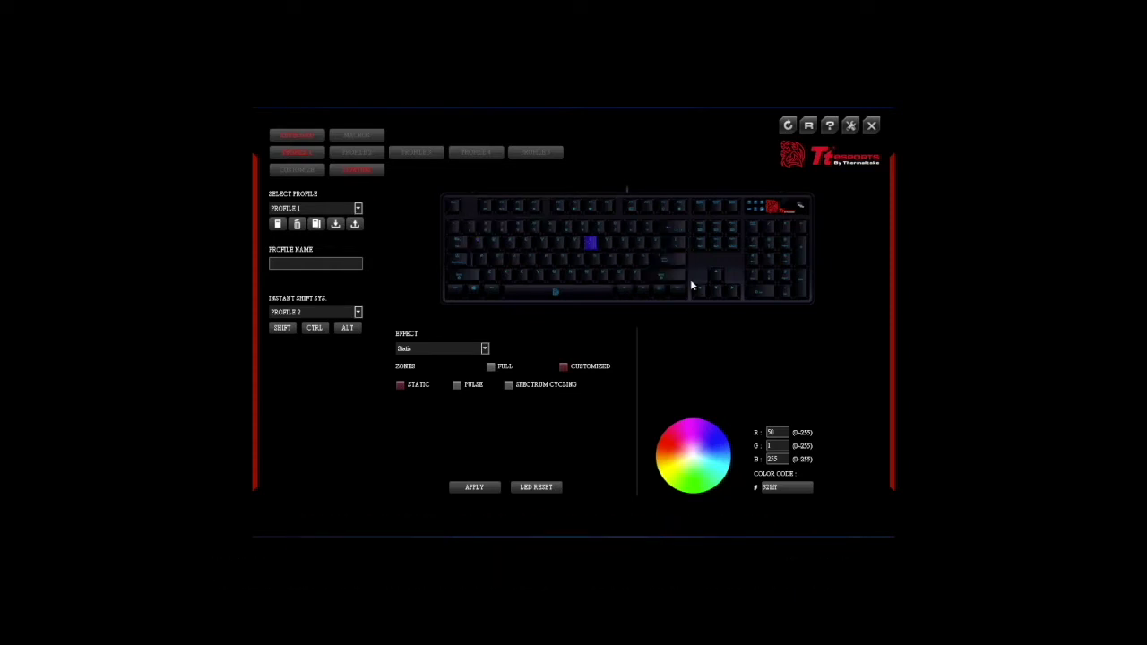
pyautogui.click(592, 249)
# Light the number keys 2 to 6 in blue and the keys Z to B in red (255, 15, 53).
pyautogui.moveTo(467, 222); pyautogui.dragTo(551, 239)
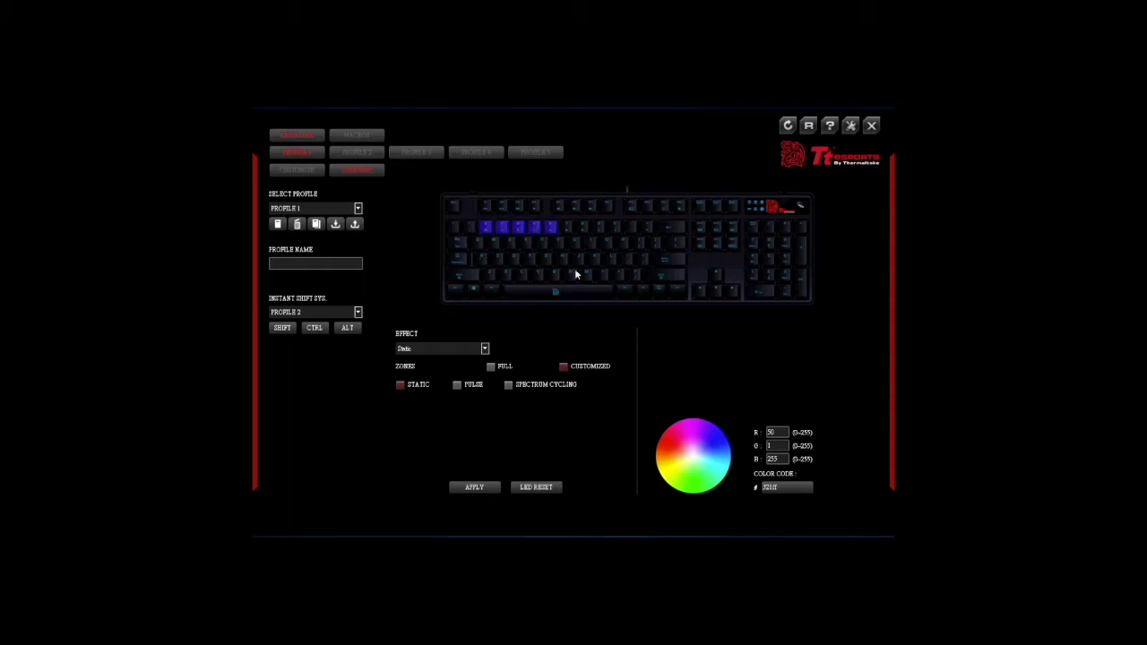
pyautogui.click(676, 446)
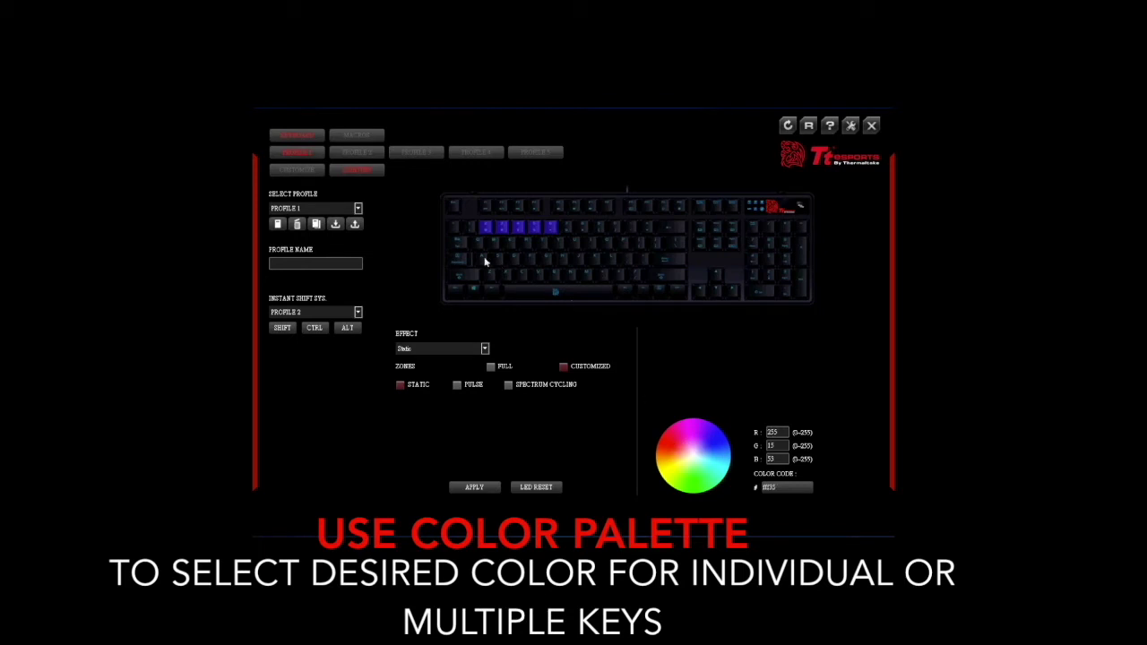
pyautogui.moveTo(476, 256); pyautogui.dragTo(557, 280)
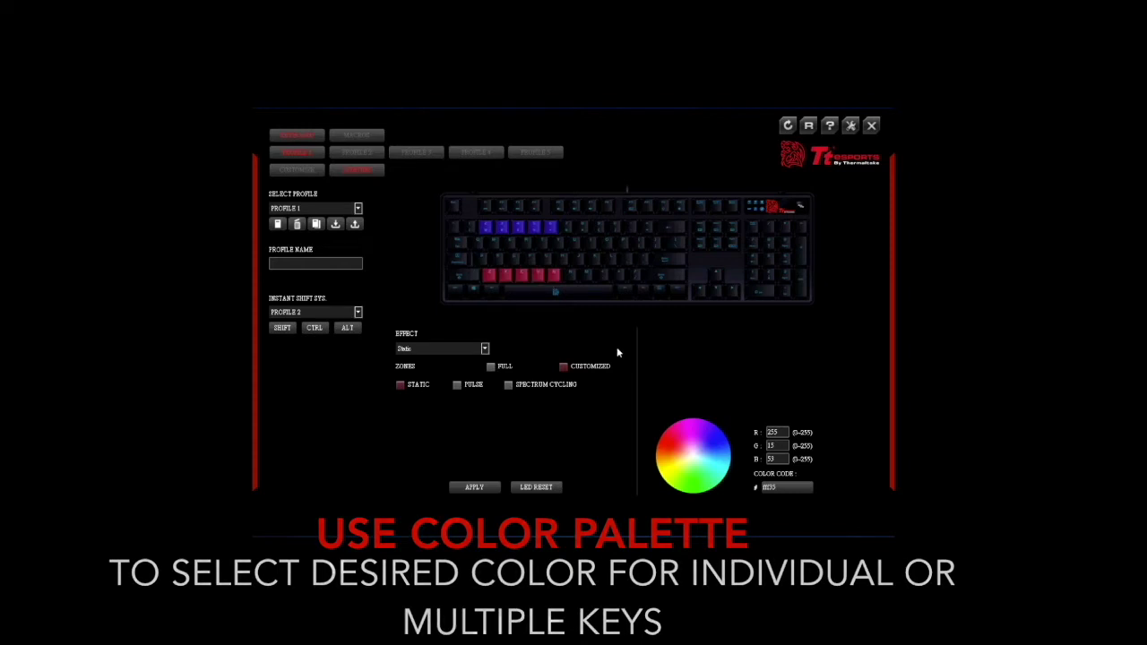
# Light the keys L to Enter in cyan (8, 241, 255) and O to ] in yellow (252, 255, 29).
pyautogui.click(718, 466)
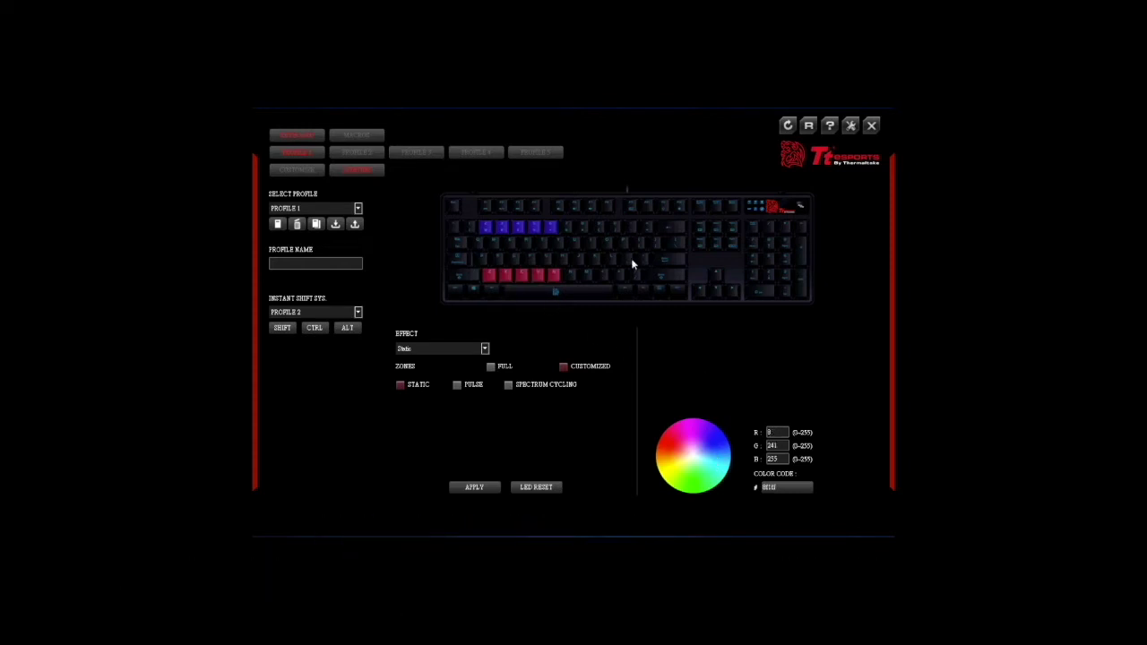
pyautogui.moveTo(592, 235); pyautogui.dragTo(643, 271)
pyautogui.click(678, 473)
pyautogui.moveTo(595, 221); pyautogui.dragTo(659, 274)
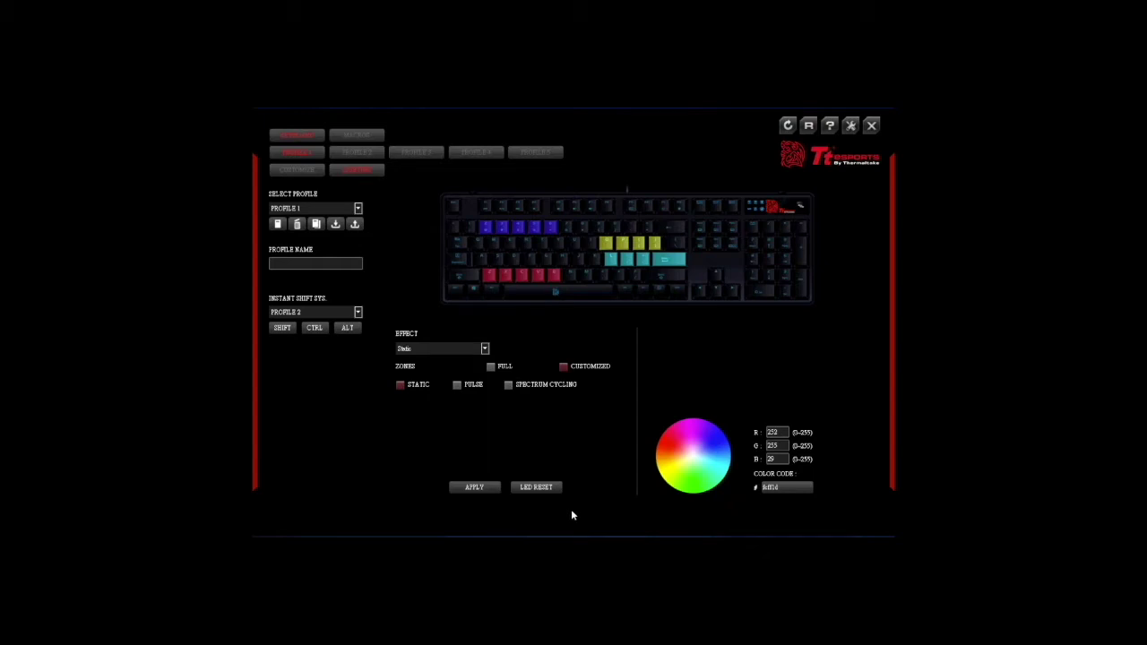
# Try the Pulse mode with an adjusted speed, switch the Static effect to Spectrum Cycling and apply it.
pyautogui.click(457, 384)
pyautogui.moveTo(505, 408)
pyautogui.mouseDown()
pyautogui.moveTo(494, 406)
pyautogui.moveTo(514, 405)
pyautogui.mouseUp()
pyautogui.click(508, 384)
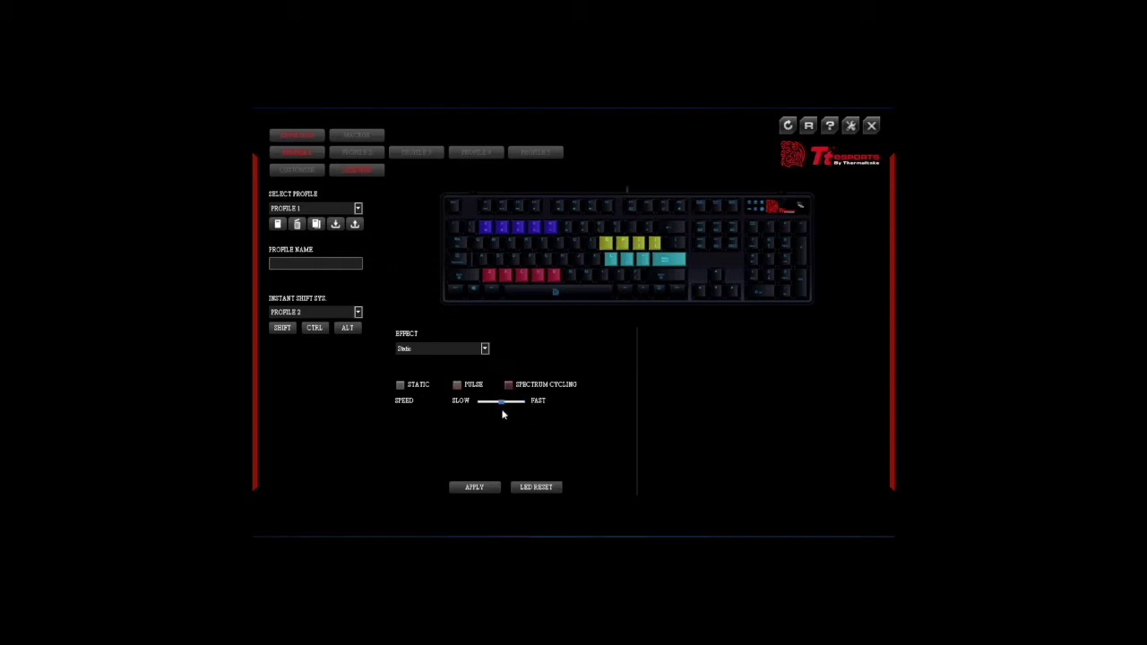
pyautogui.click(490, 487)
# Select the Reactive effect and assign yellow to keys 2 to 7 and magenta (248, 0, 255) to Q, S to J and X to M.
pyautogui.click(485, 348)
pyautogui.click(463, 358)
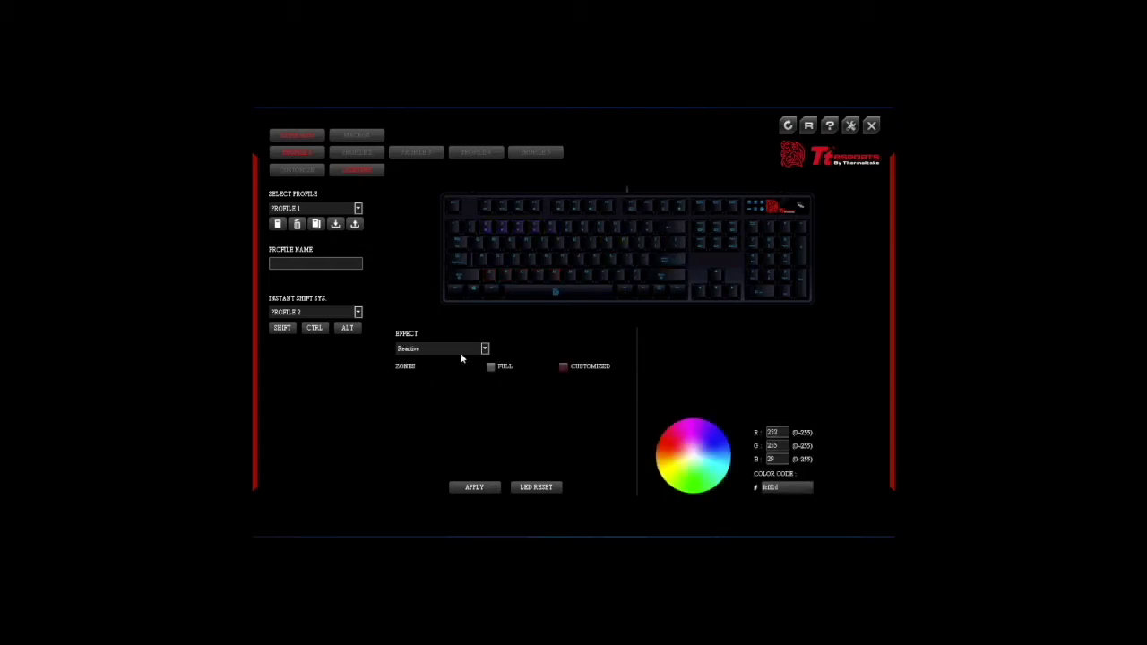
pyautogui.moveTo(469, 219); pyautogui.dragTo(570, 244)
pyautogui.click(692, 433)
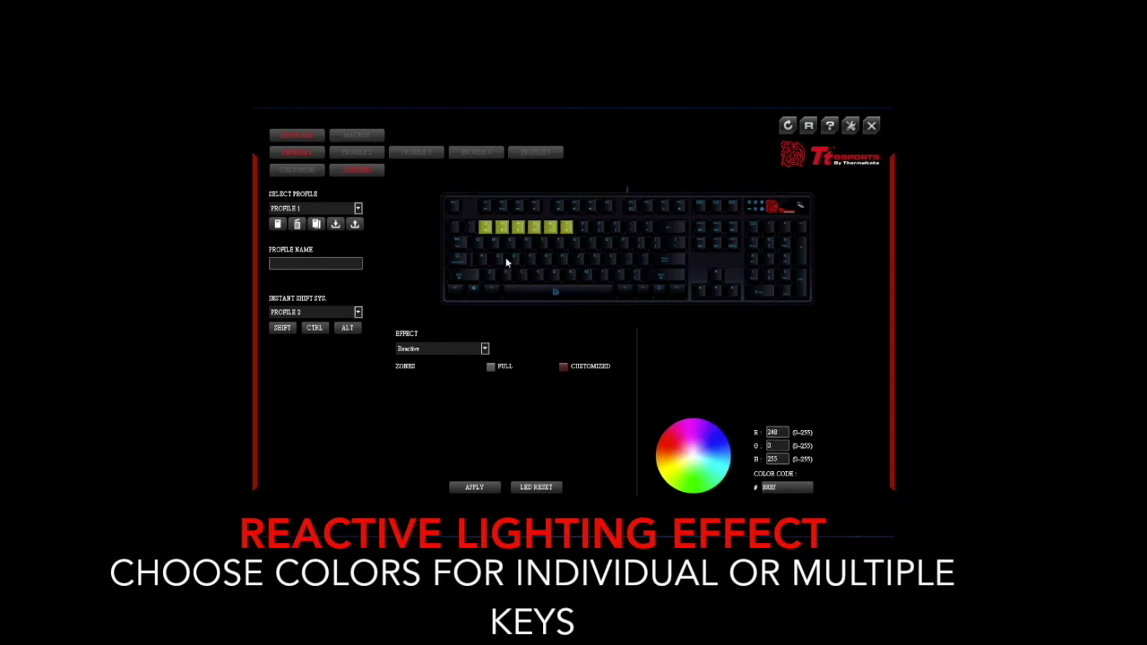
pyautogui.click(476, 242)
pyautogui.moveTo(486, 250); pyautogui.dragTo(592, 280)
# Assign blue (13, 0, 255) to the 0 key and the keys around Enter, and green to several number-pad and letter keys.
pyautogui.click(717, 442)
pyautogui.click(616, 227)
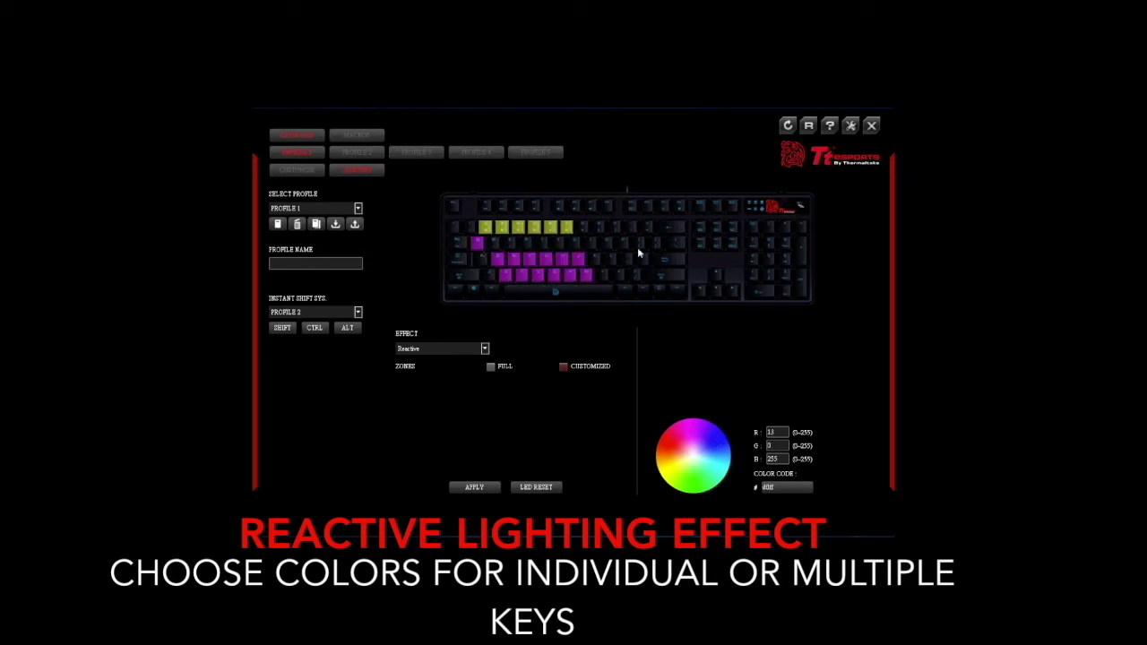
pyautogui.moveTo(624, 235); pyautogui.dragTo(687, 283)
pyautogui.click(699, 484)
pyautogui.moveTo(774, 252); pyautogui.dragTo(797, 284)
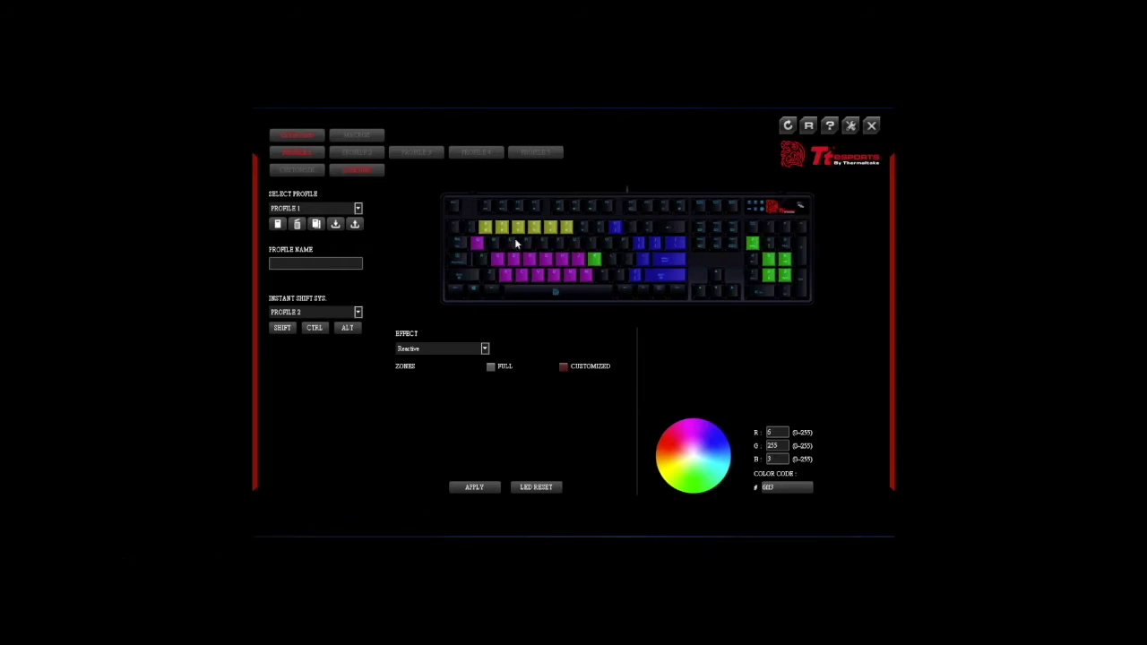
pyautogui.moveTo(515, 238); pyautogui.dragTo(530, 247)
# Switch the lighting effect to Arrow Flow and open its colour patterns.
pyautogui.click(441, 347)
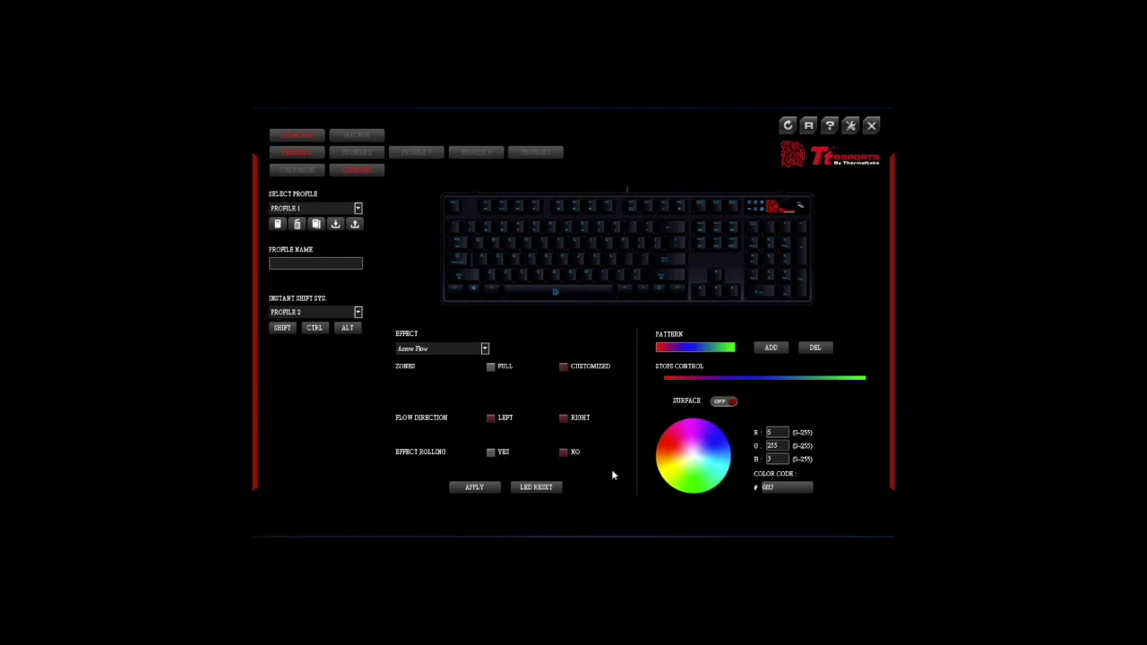
pyautogui.click(731, 351)
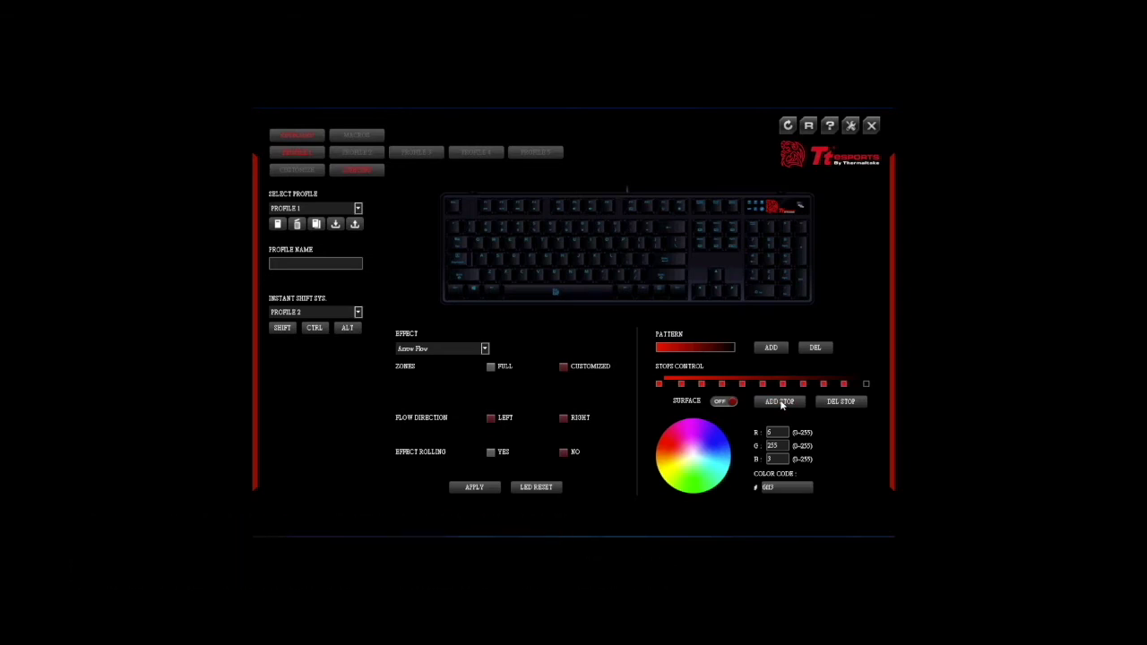
# Colour the pattern's second stop blue (42, 0, 255), third light cyan and fourth green, and turn on the surface colour.
pyautogui.click(681, 384)
pyautogui.click(716, 434)
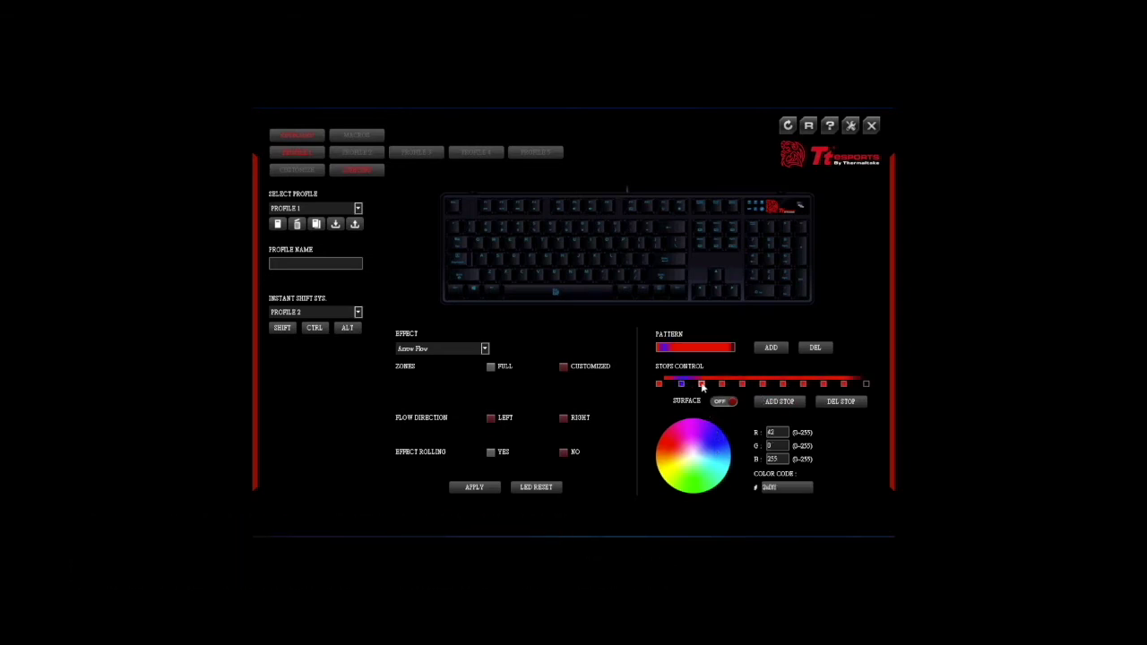
pyautogui.click(701, 383)
pyautogui.click(708, 454)
pyautogui.click(722, 384)
pyautogui.click(699, 483)
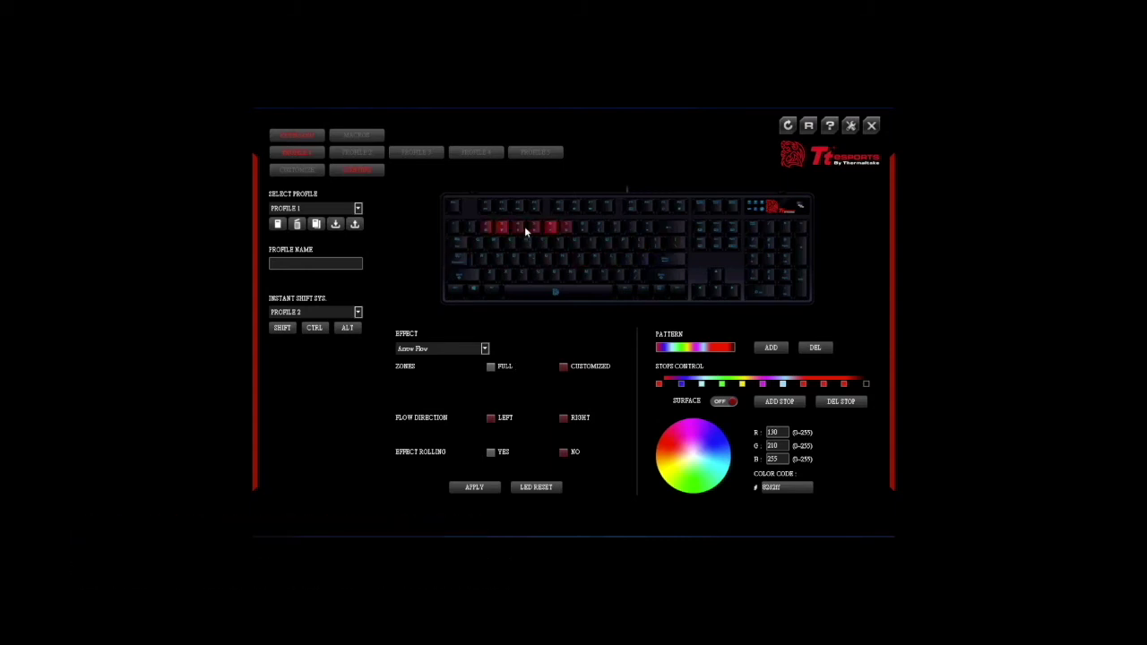
pyautogui.click(727, 404)
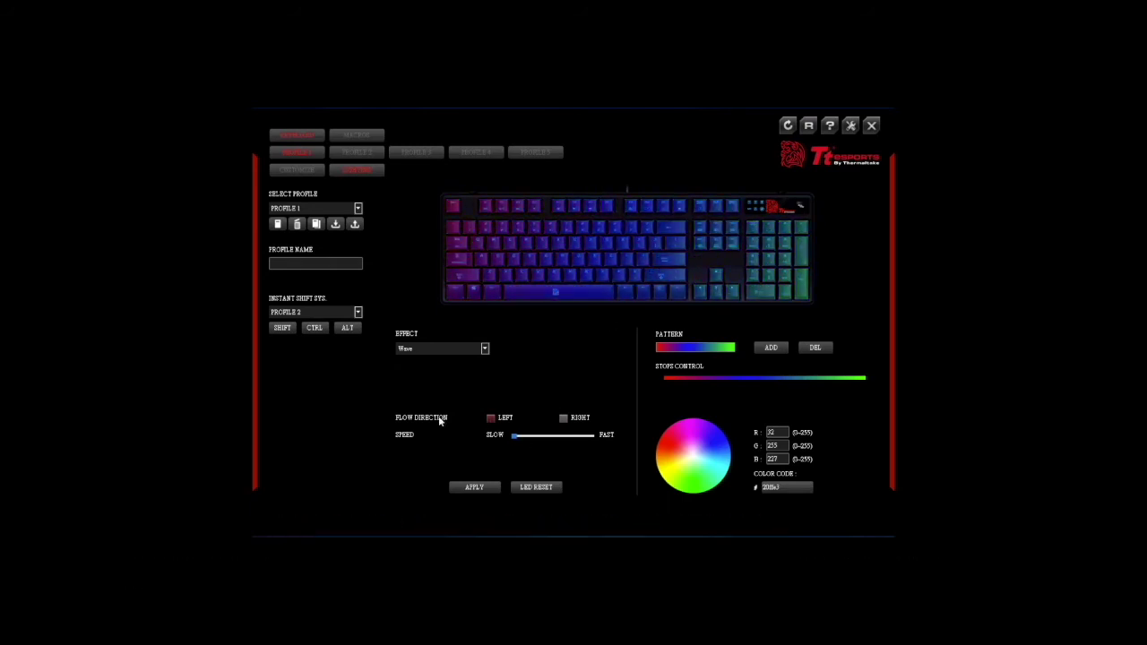
# Raise the Wave effect's speed to about two thirds and choose the orange-yellow colour template.
pyautogui.moveTo(524, 440); pyautogui.dragTo(565, 437)
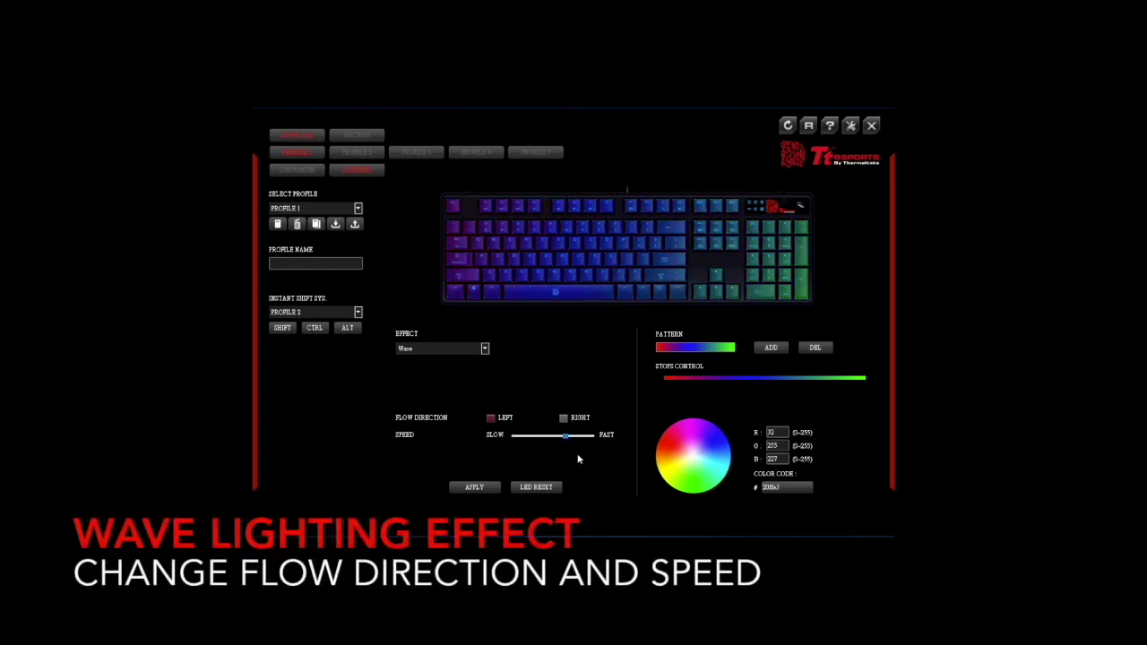
pyautogui.click(718, 354)
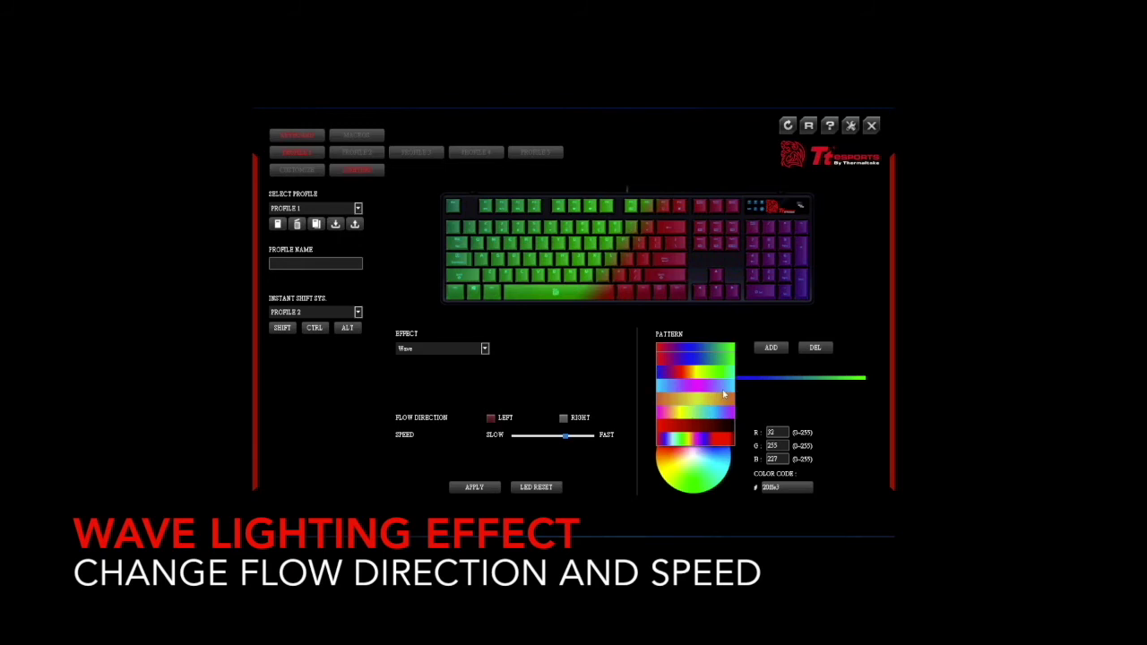
pyautogui.click(707, 378)
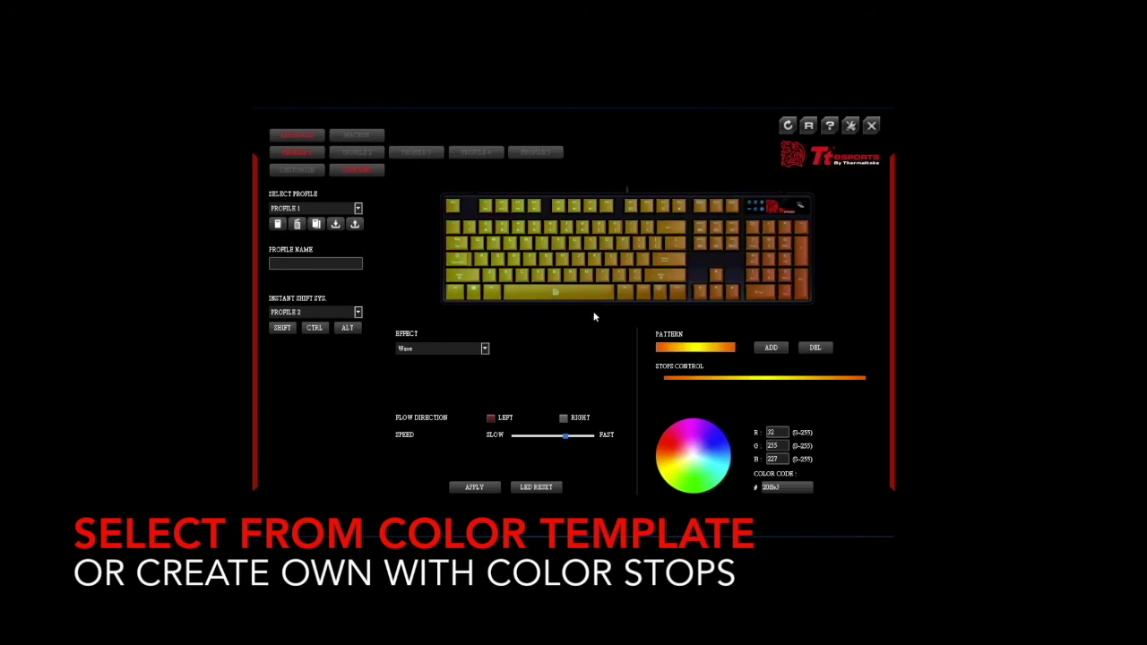
# Add a custom colour pattern to the Wave effect and insert nine extra colour stops.
pyautogui.click(770, 350)
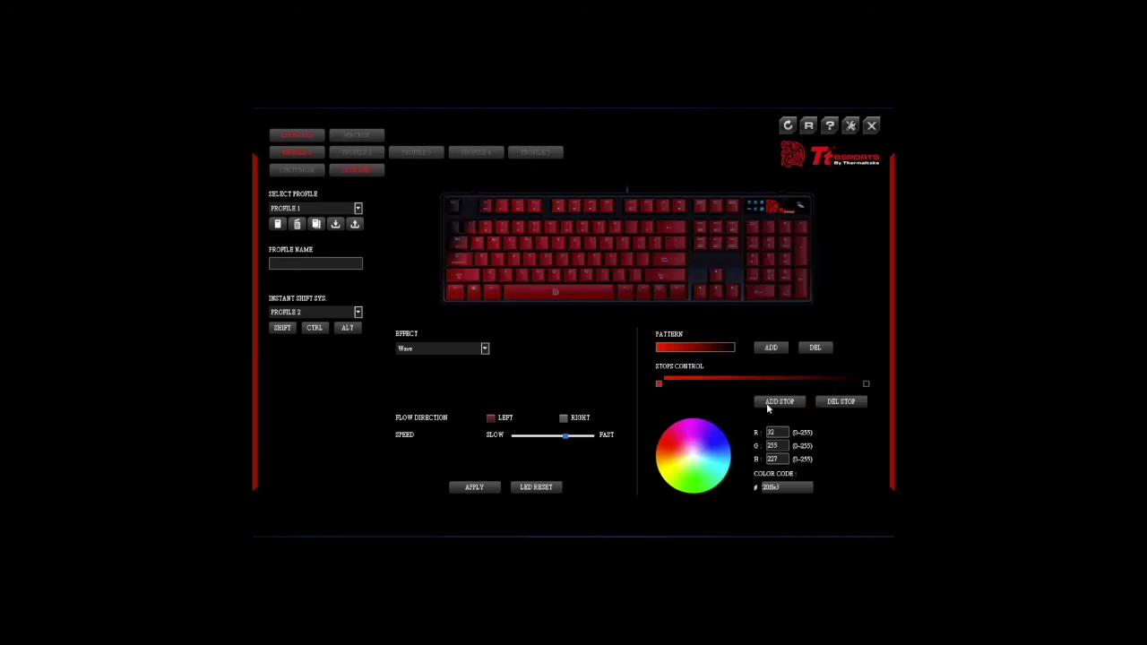
pyautogui.click(770, 403)
pyautogui.click(770, 403)
pyautogui.click(771, 405)
pyautogui.click(771, 406)
pyautogui.click(771, 407)
pyautogui.click(770, 403)
pyautogui.click(770, 403)
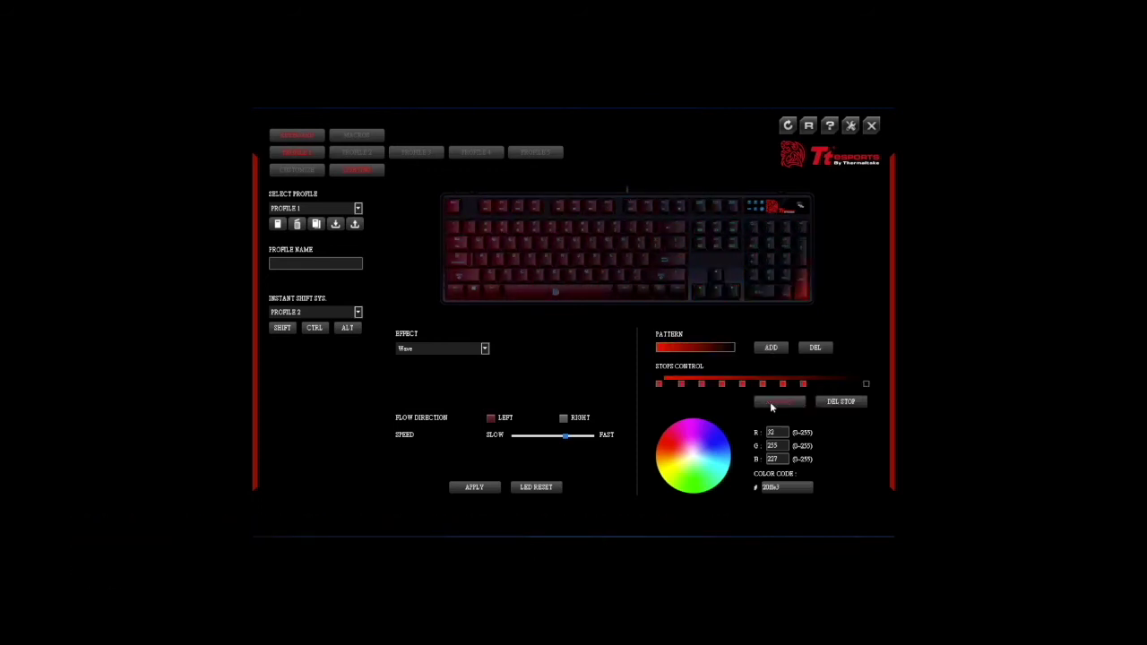
pyautogui.click(769, 403)
pyautogui.click(769, 404)
# Colour the Wave pattern's second stop magenta (253, 0, 255), third blue (27, 0, 255), fourth yellow (234, 255, 1) and sixth green.
pyautogui.click(681, 383)
pyautogui.click(700, 423)
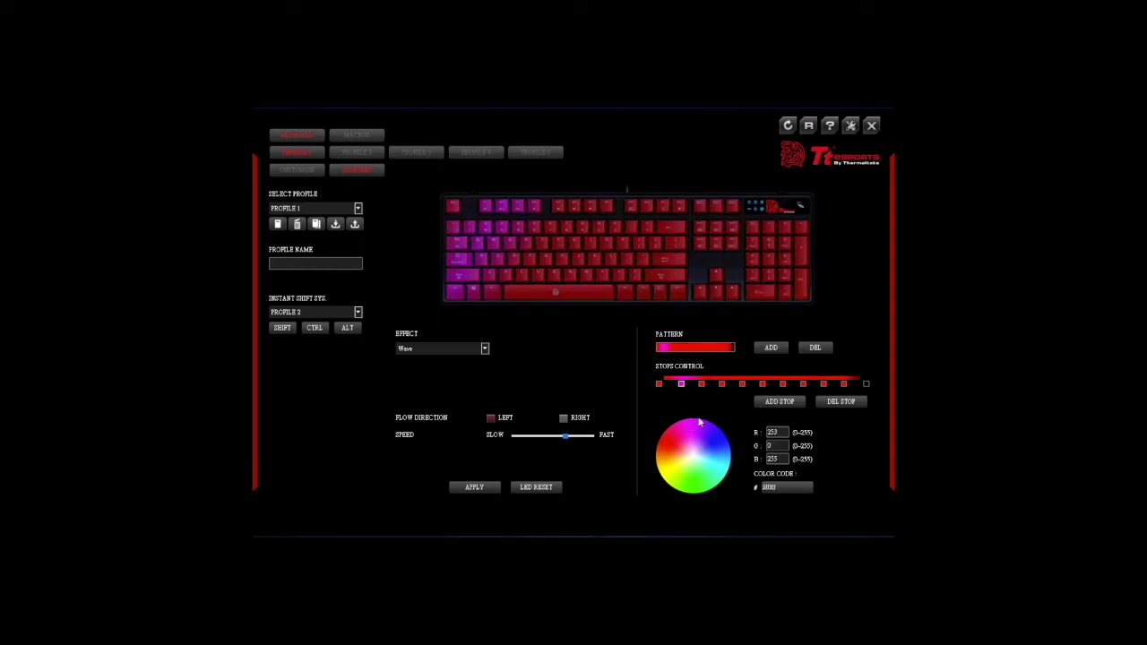
pyautogui.click(702, 383)
pyautogui.click(715, 425)
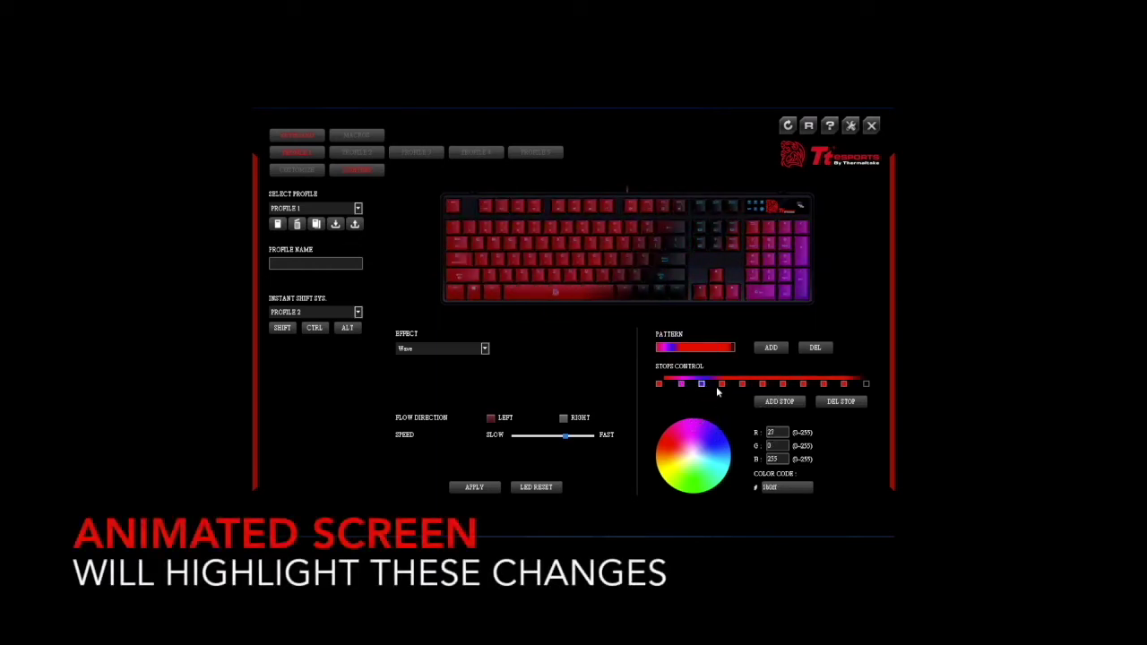
pyautogui.click(721, 384)
pyautogui.click(674, 461)
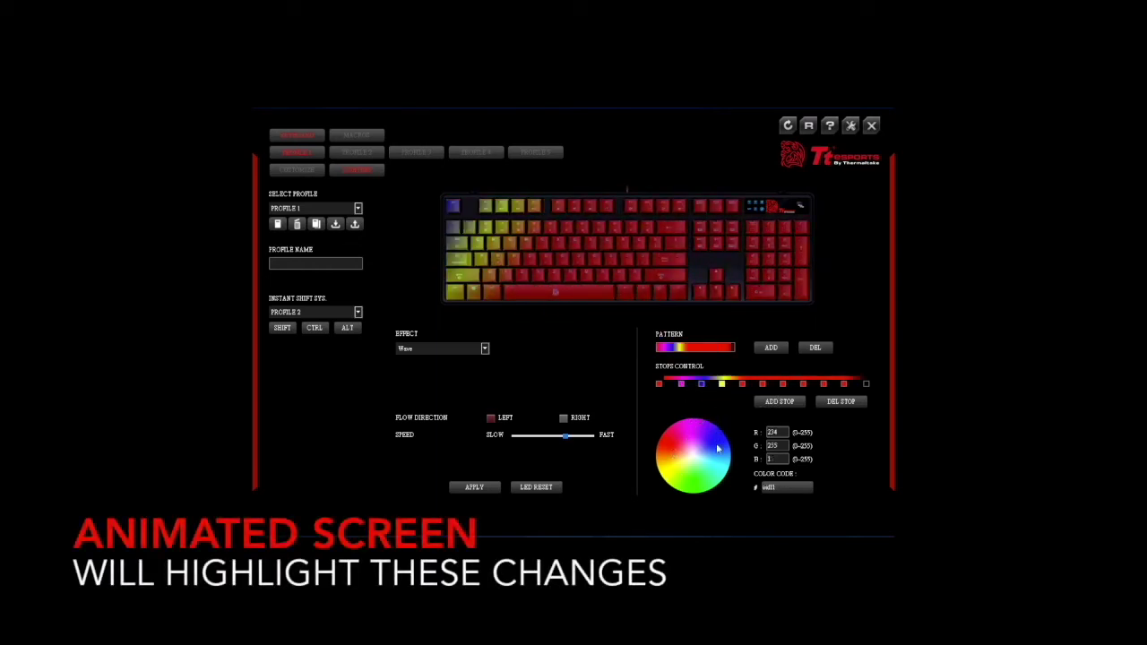
pyautogui.click(763, 384)
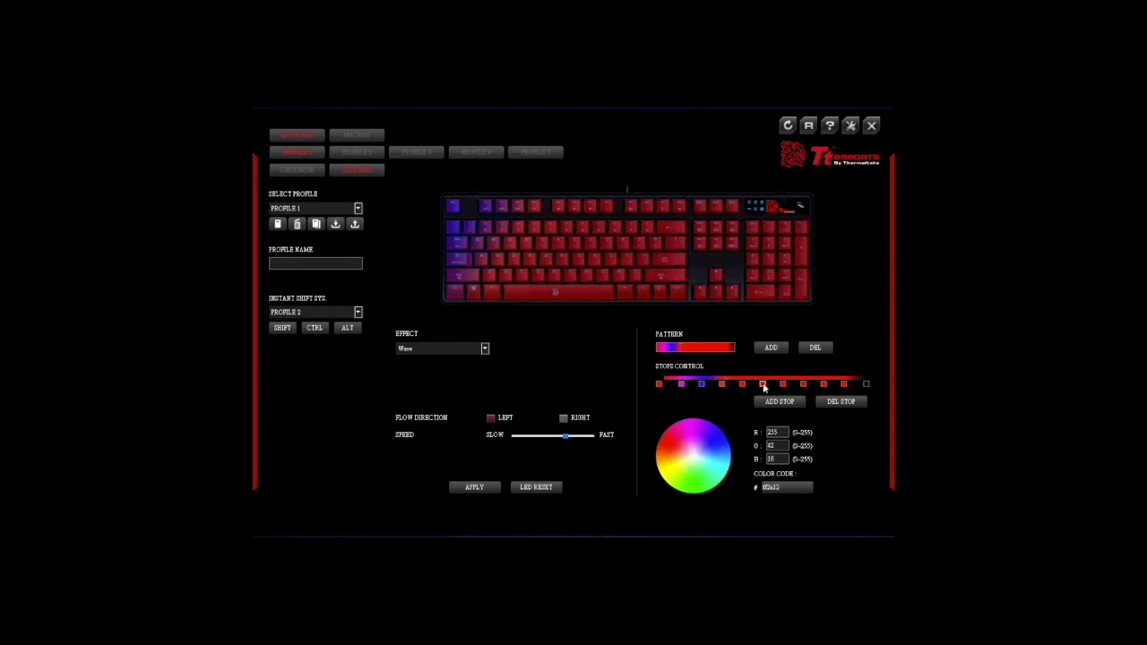
pyautogui.click(711, 477)
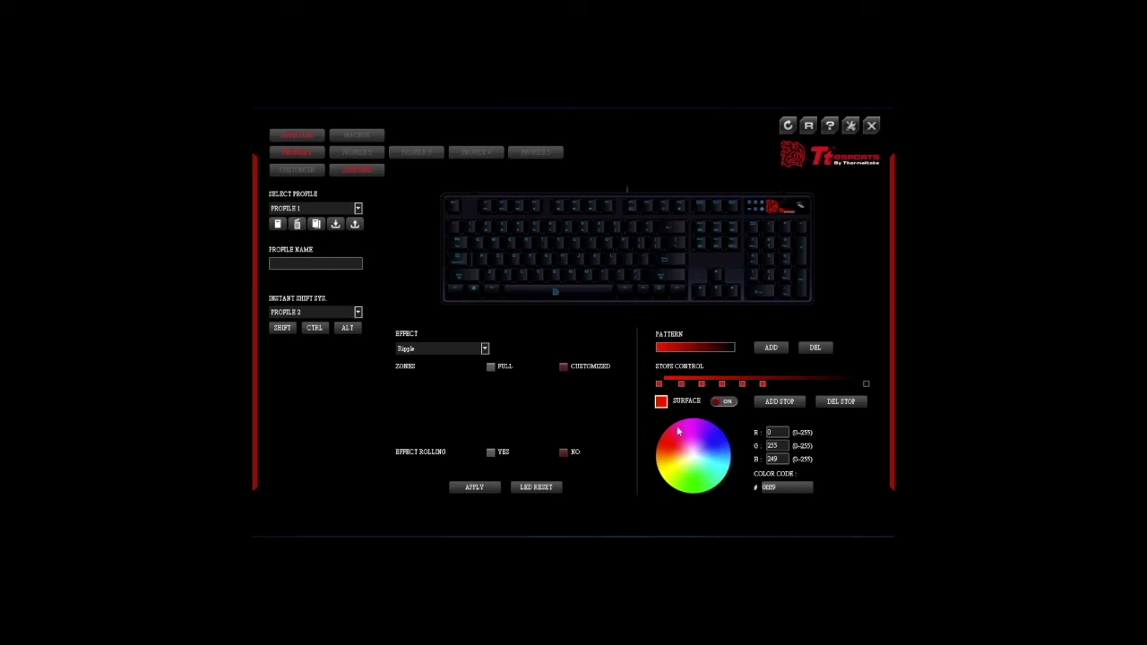
# Set the Ripple effect's surface colour to blue (11, 0, 255) and preview a ripple from the middle of the keyboard.
pyautogui.click(706, 445)
pyautogui.click(718, 441)
pyautogui.click(563, 257)
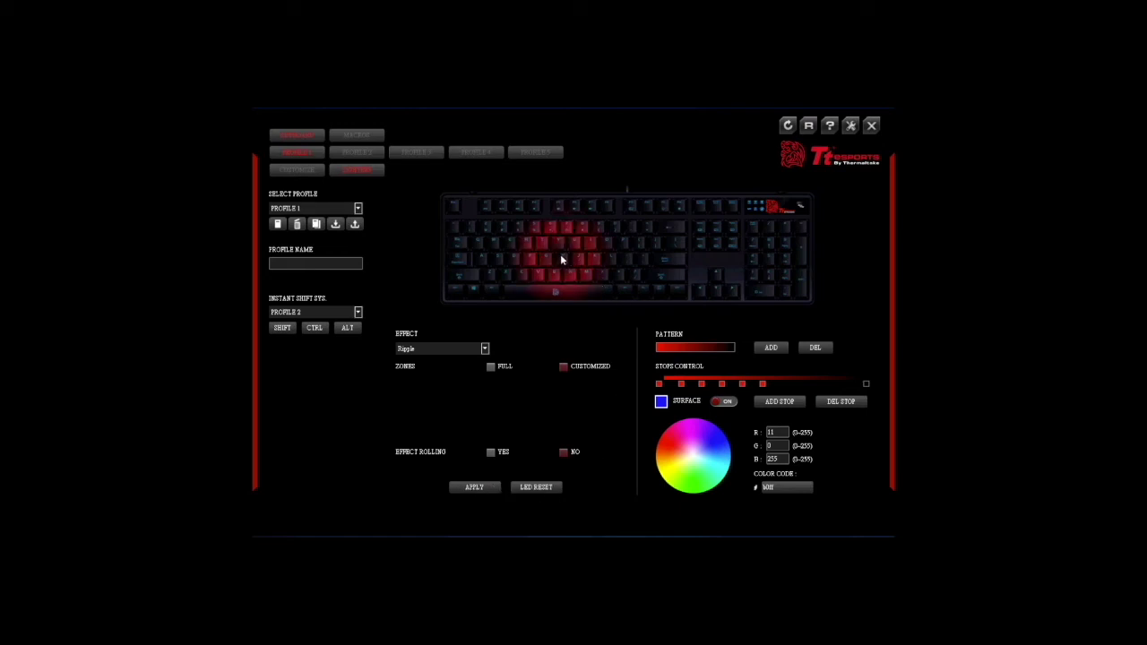
# Choose the blue-red-yellow-green rainbow pattern for the Ripple effect and preview ripples from several keys on the keyboard.
pyautogui.click(628, 242)
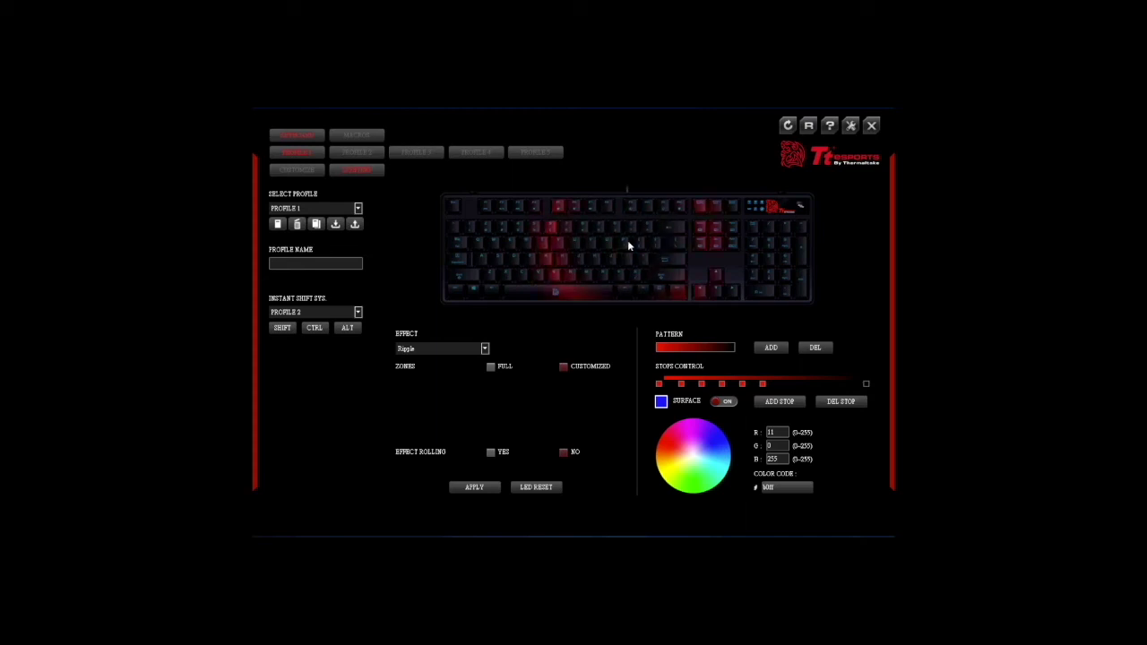
pyautogui.click(691, 353)
pyautogui.click(695, 376)
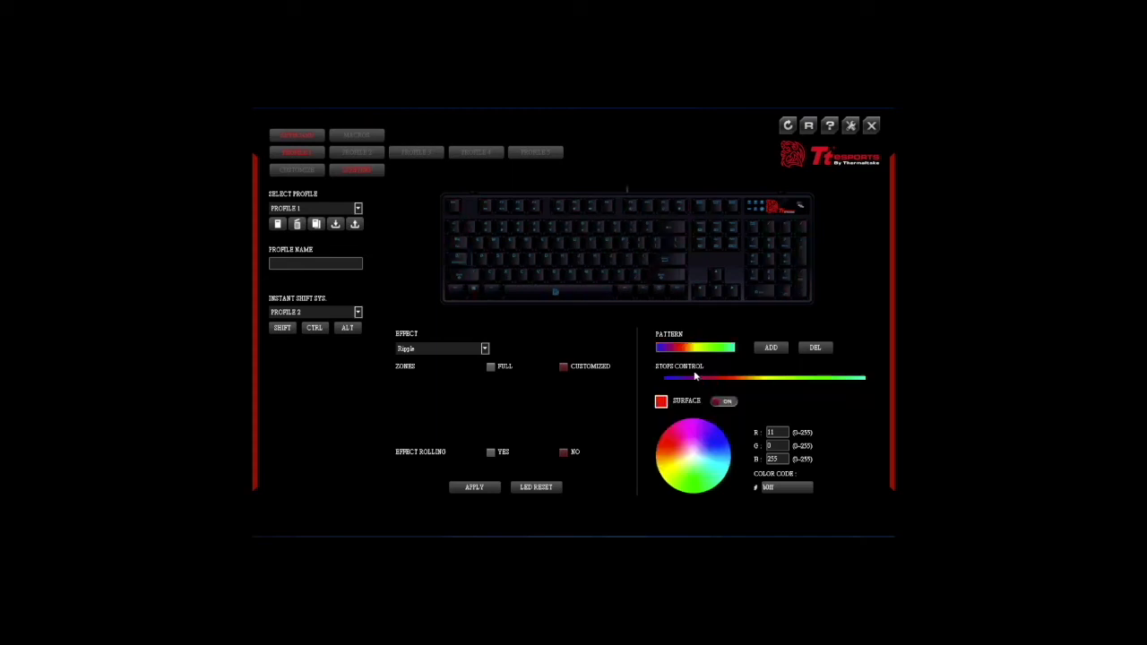
pyautogui.click(586, 278)
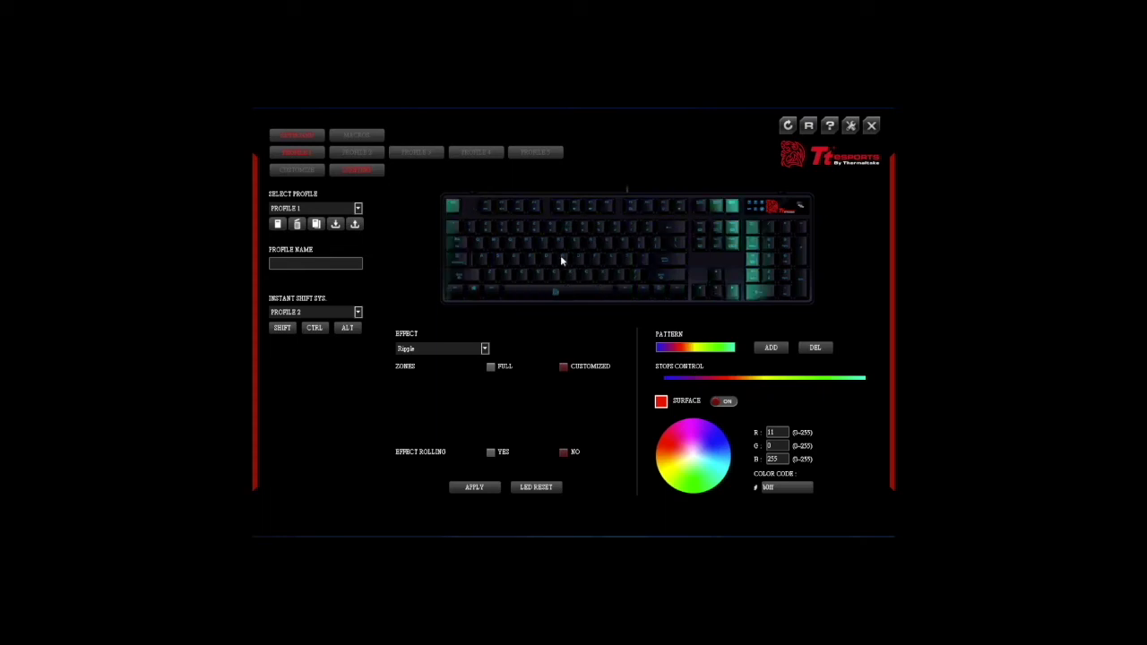
pyautogui.click(506, 242)
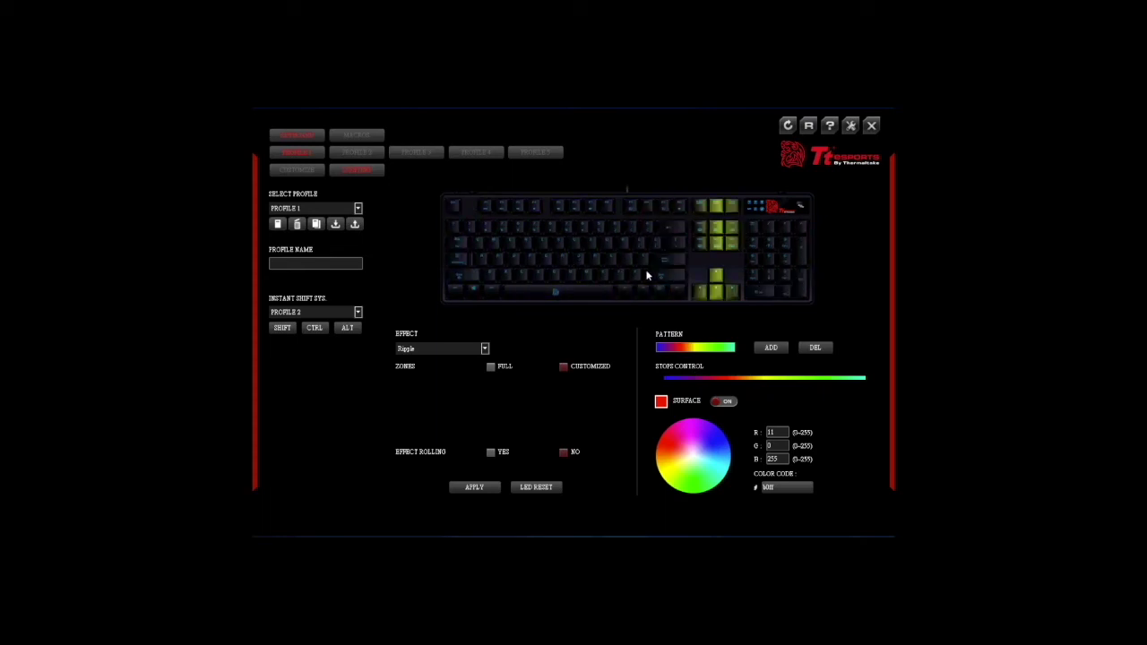
pyautogui.click(679, 248)
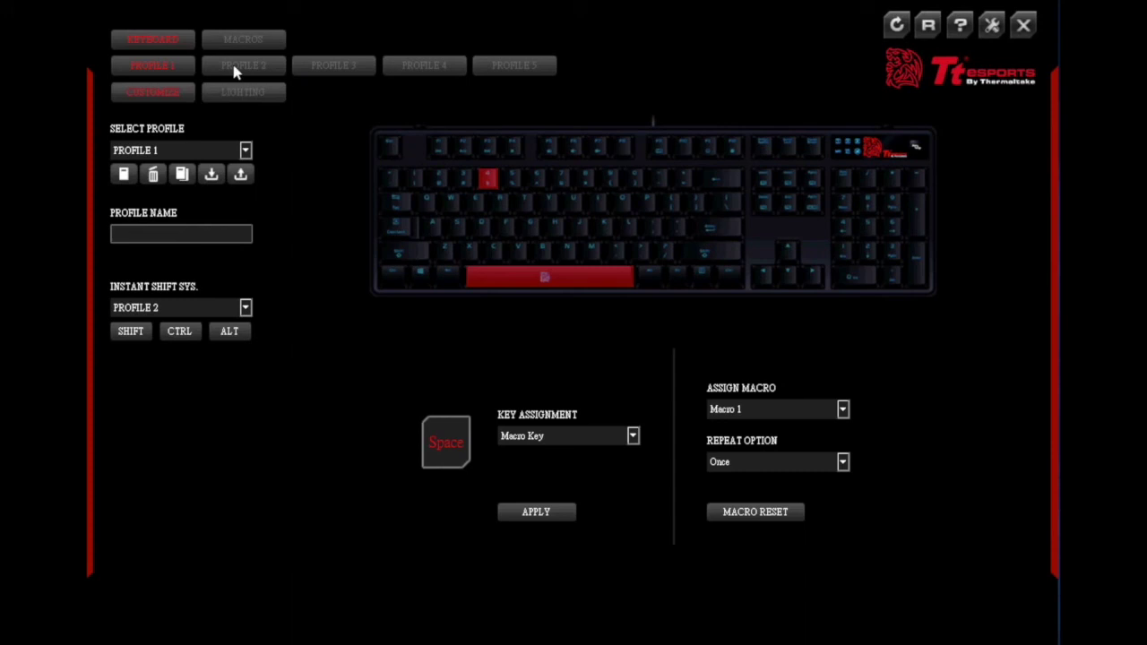
# Create a new macro in Profile 1 and name it ttesports.
pyautogui.click(255, 42)
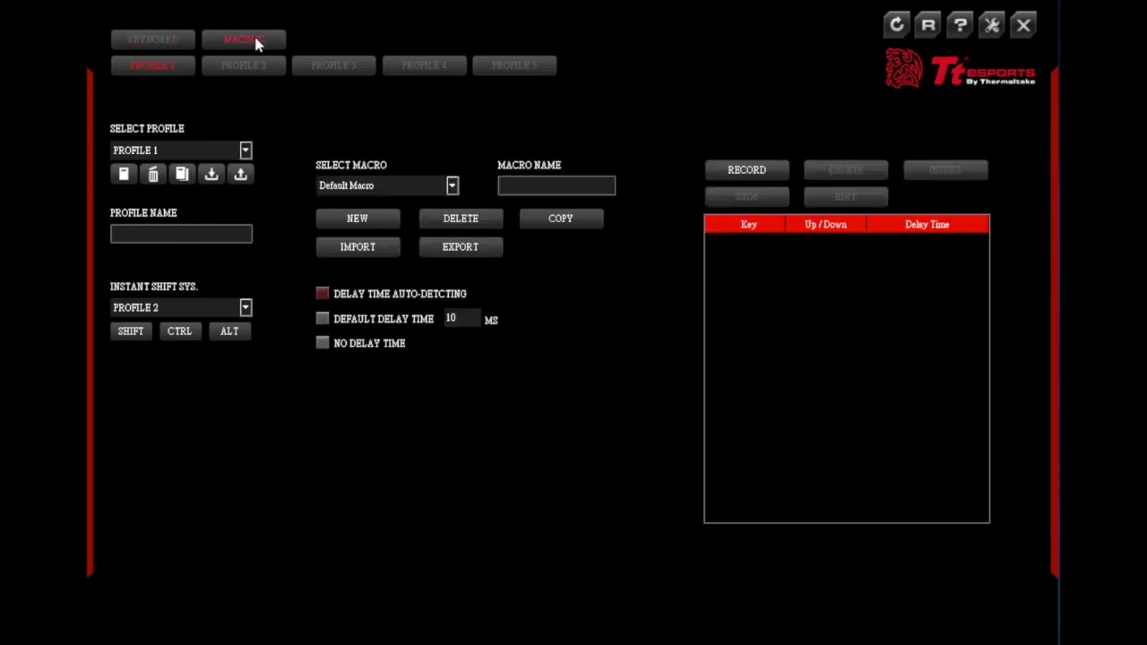
pyautogui.click(377, 225)
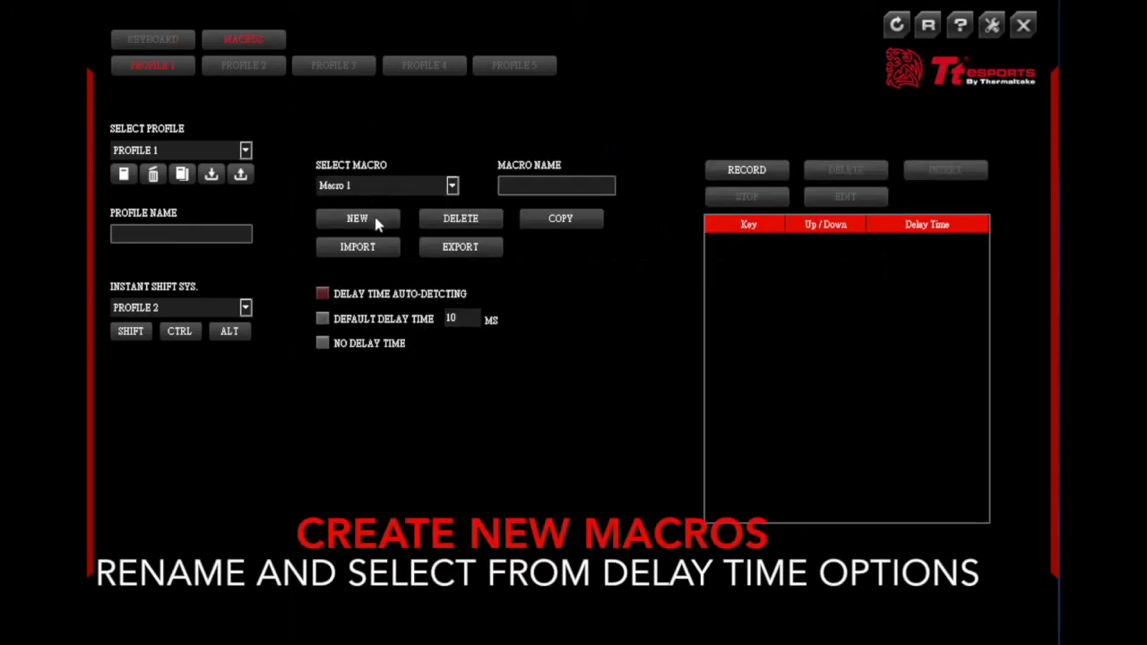
pyautogui.click(550, 186)
pyautogui.write('ttesports')
pyautogui.press('Return')
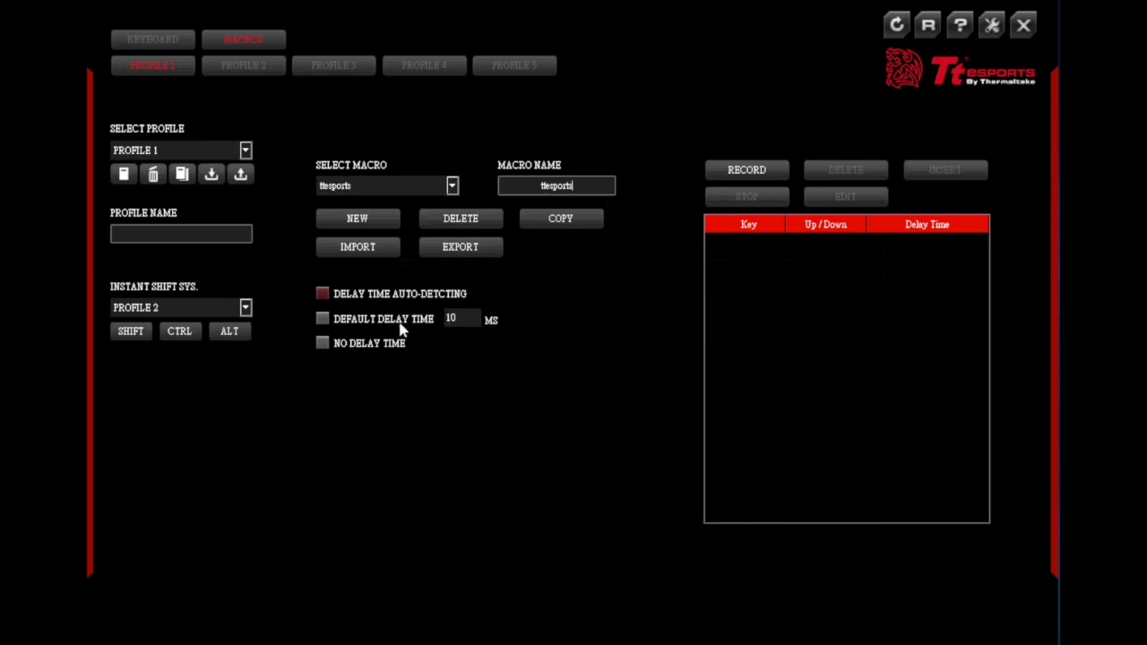
pyautogui.click(759, 170)
pyautogui.press('w')
pyautogui.press('w')
pyautogui.press('w')
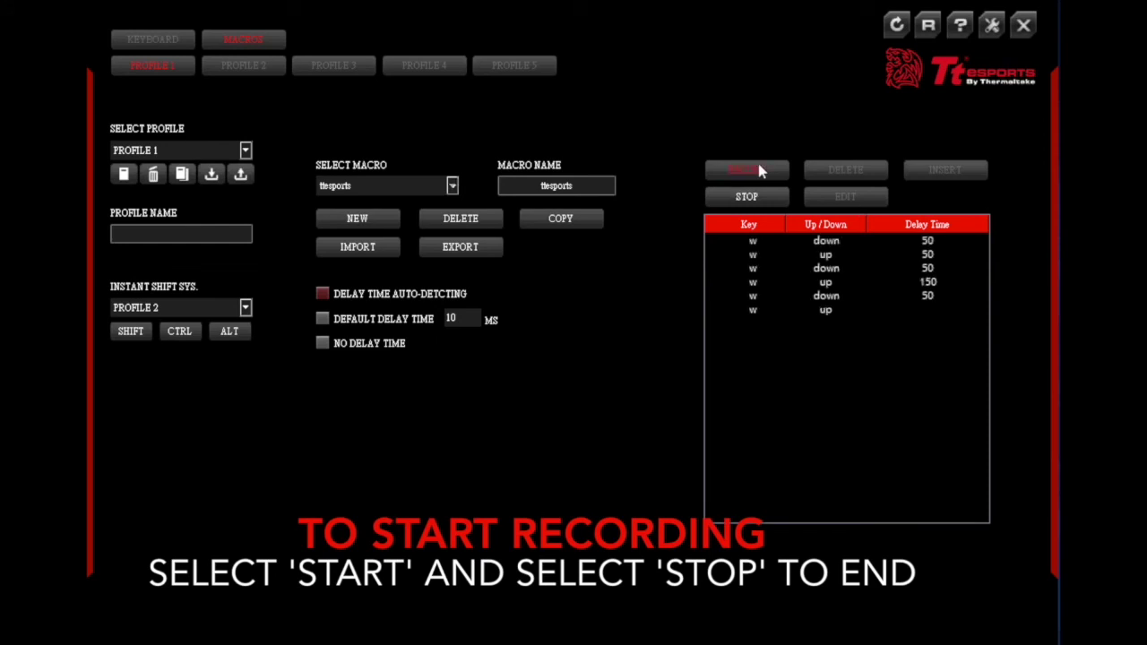
pyautogui.press('.')
pyautogui.press('t')
pyautogui.press('t')
pyautogui.press('e')
pyautogui.press('s')
pyautogui.press('p')
pyautogui.press('o')
pyautogui.press('r')
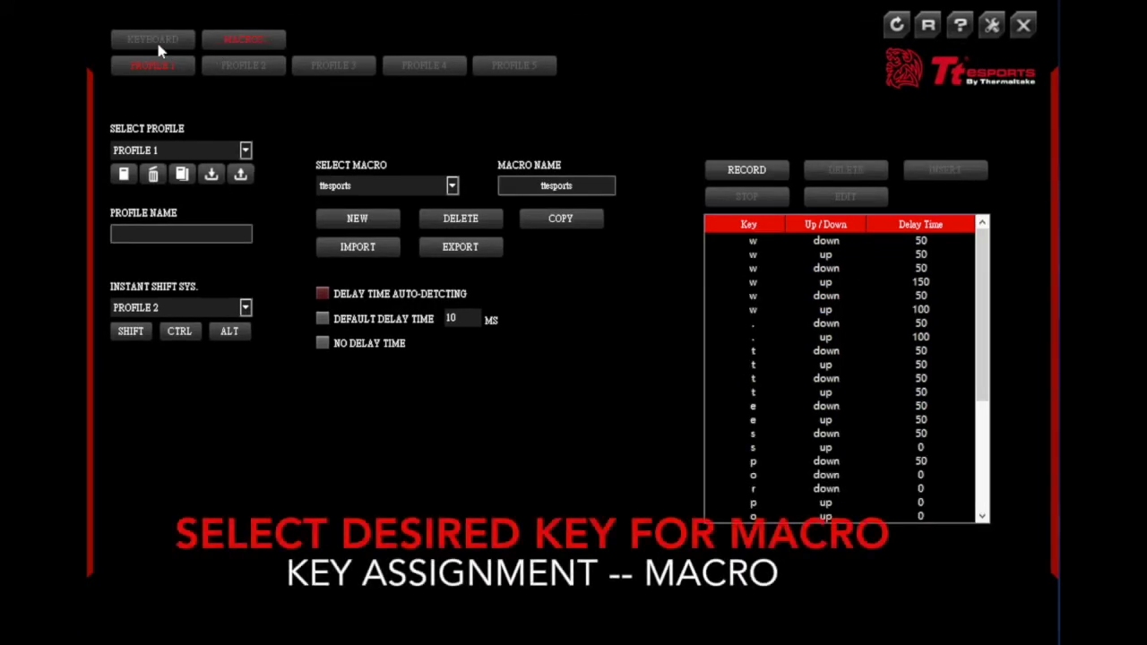
# Return to the keyboard's key customization and set the Space key's assignment to Macro Key.
pyautogui.click(154, 42)
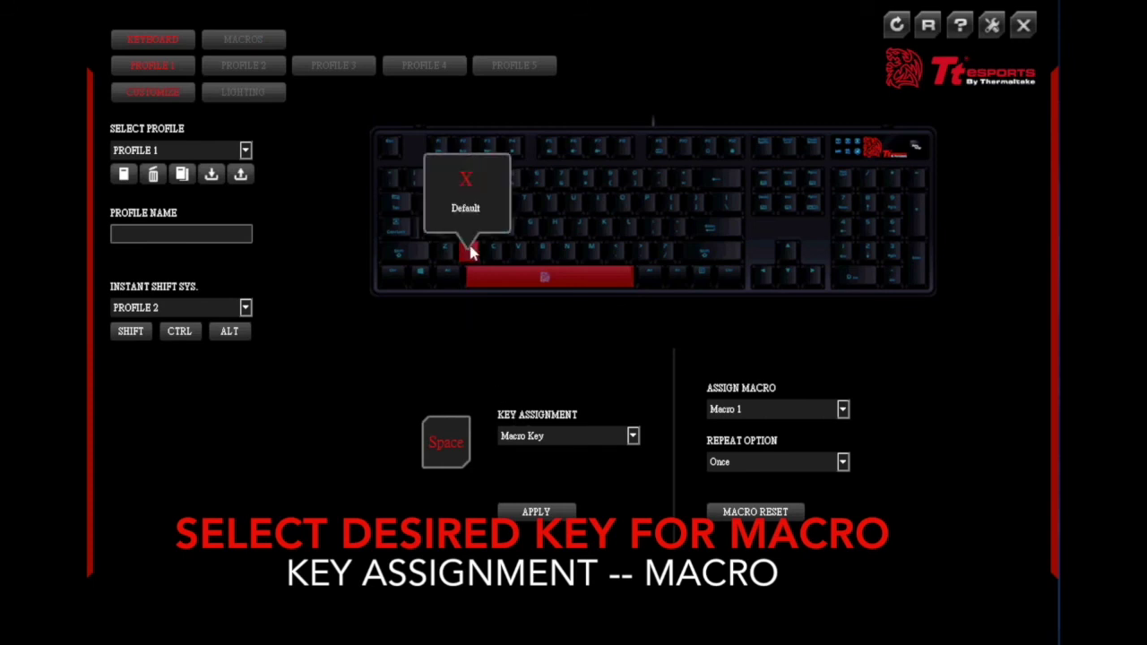
pyautogui.click(559, 280)
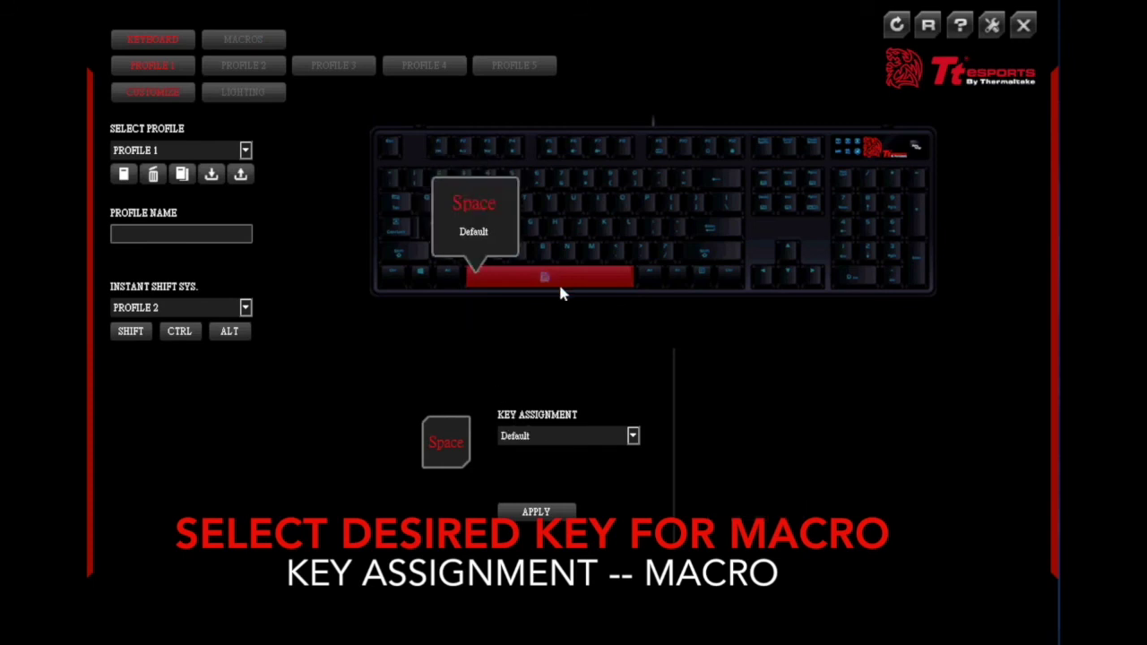
pyautogui.click(611, 436)
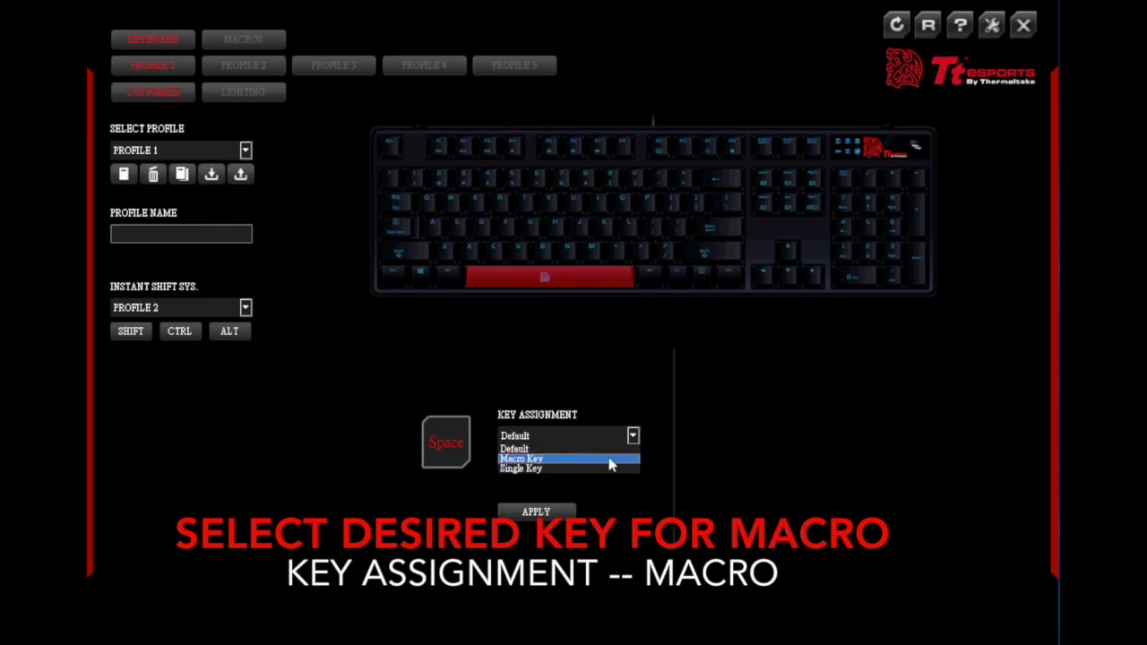
pyautogui.click(553, 457)
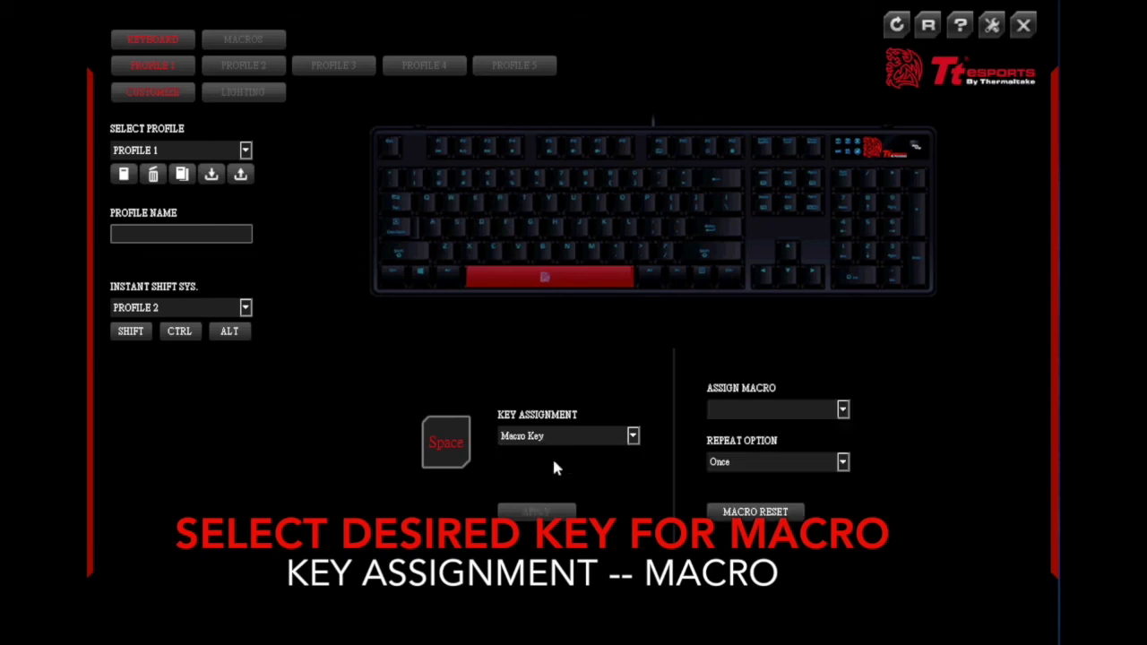
# Assign the ttesports macro to the Space key with the repeat option Once and apply it.
pyautogui.click(831, 414)
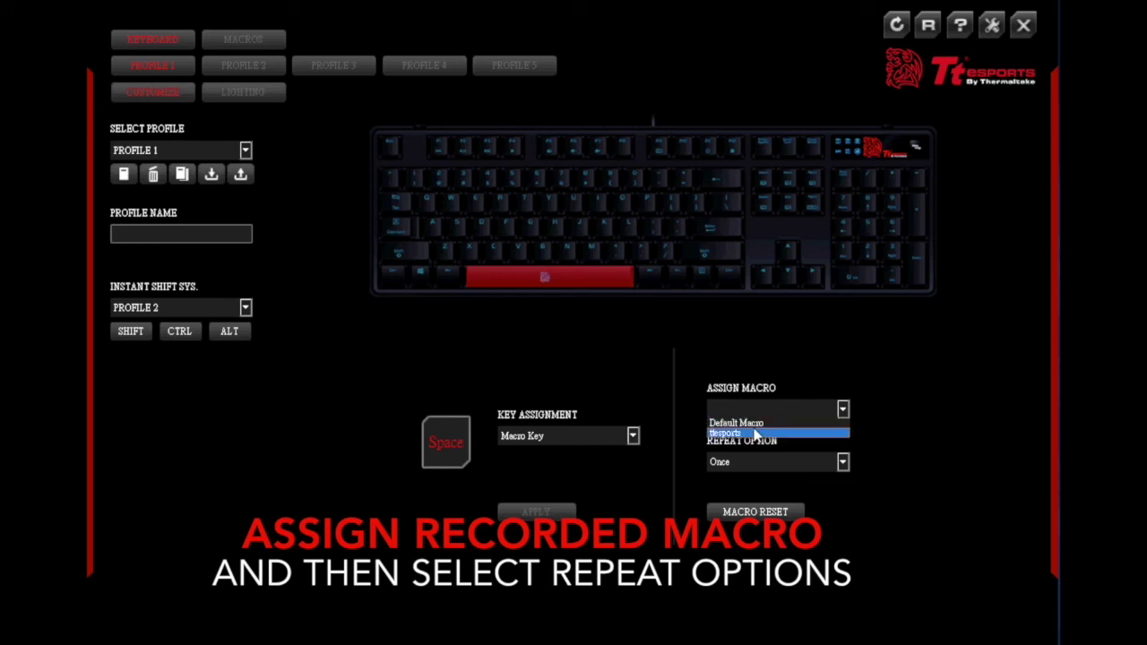
pyautogui.click(746, 434)
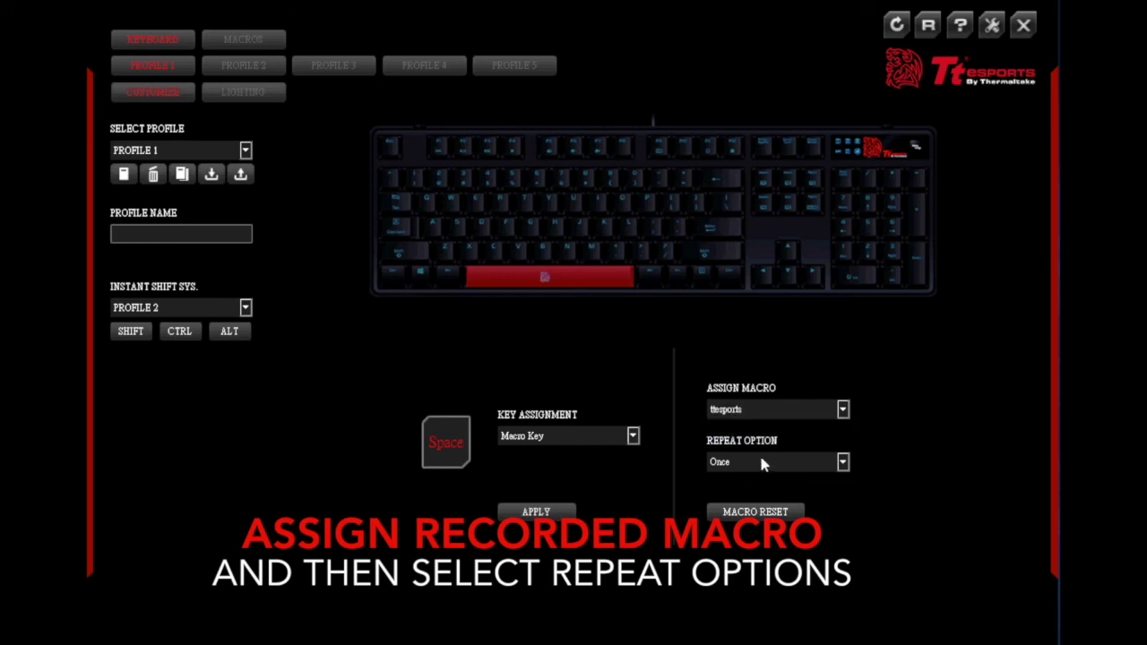
pyautogui.click(779, 462)
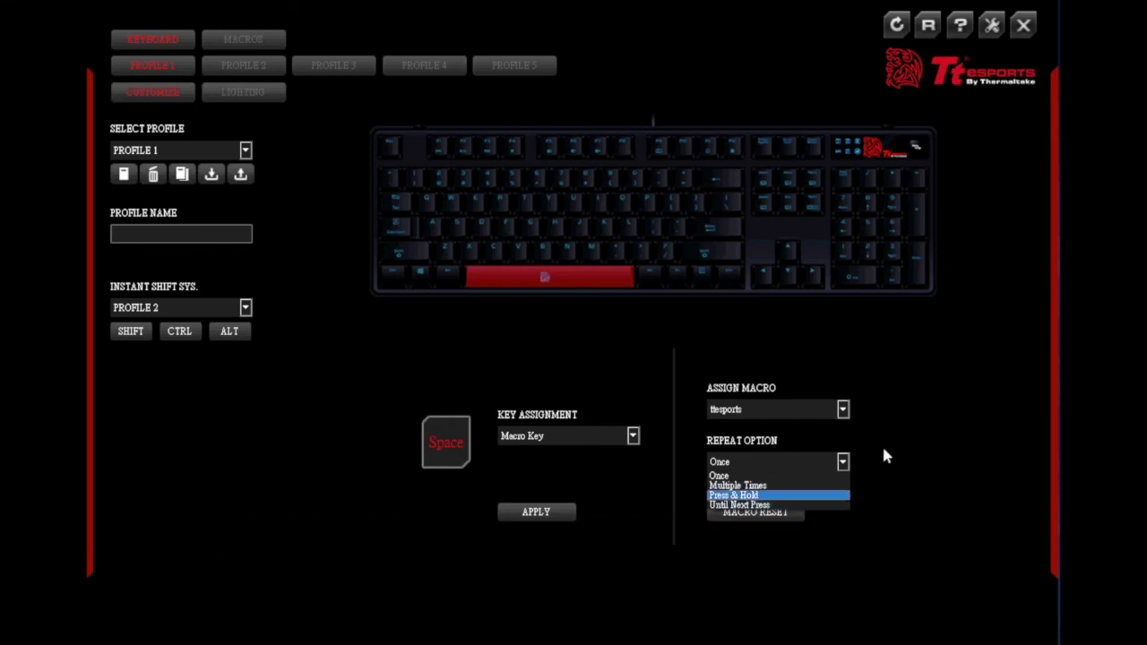
pyautogui.click(755, 477)
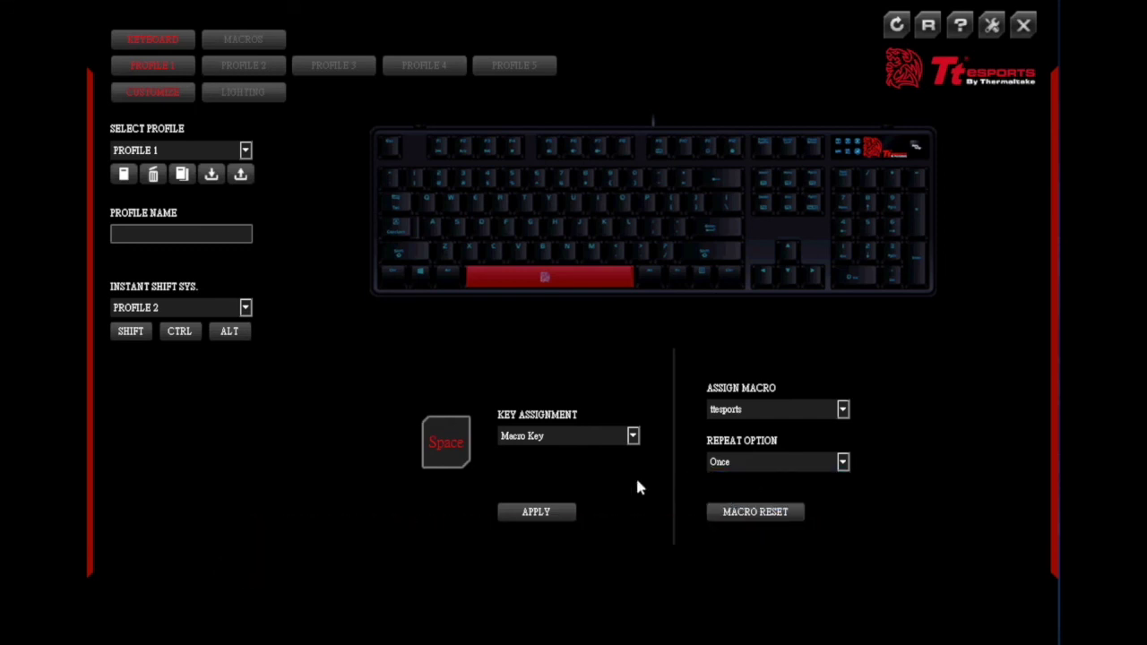
pyautogui.click(553, 515)
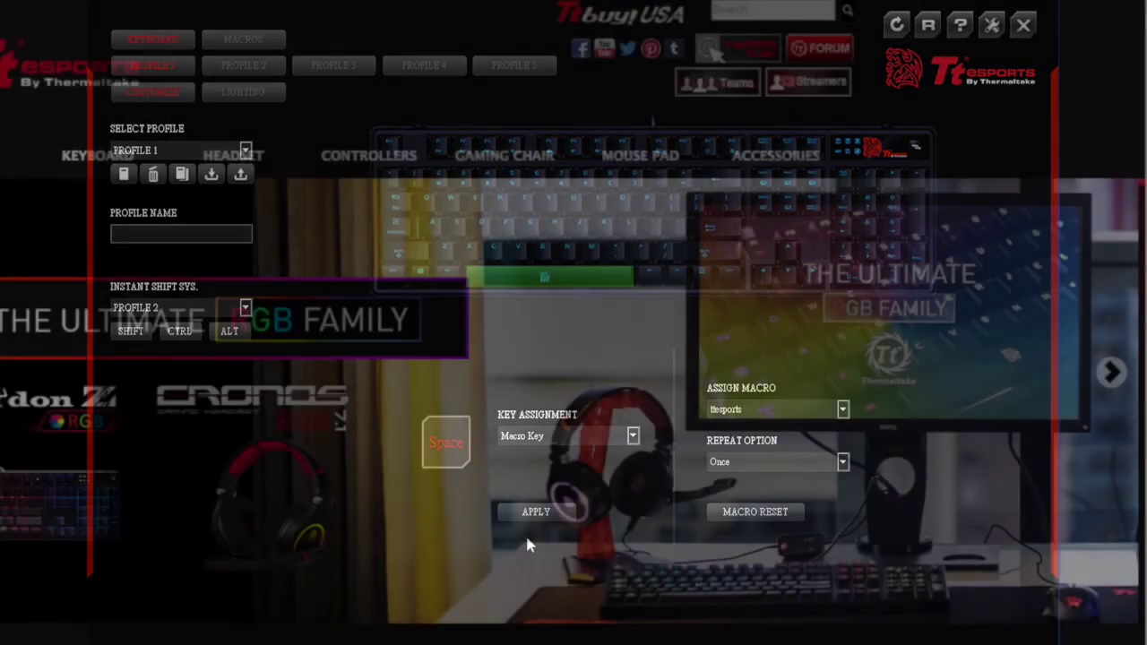